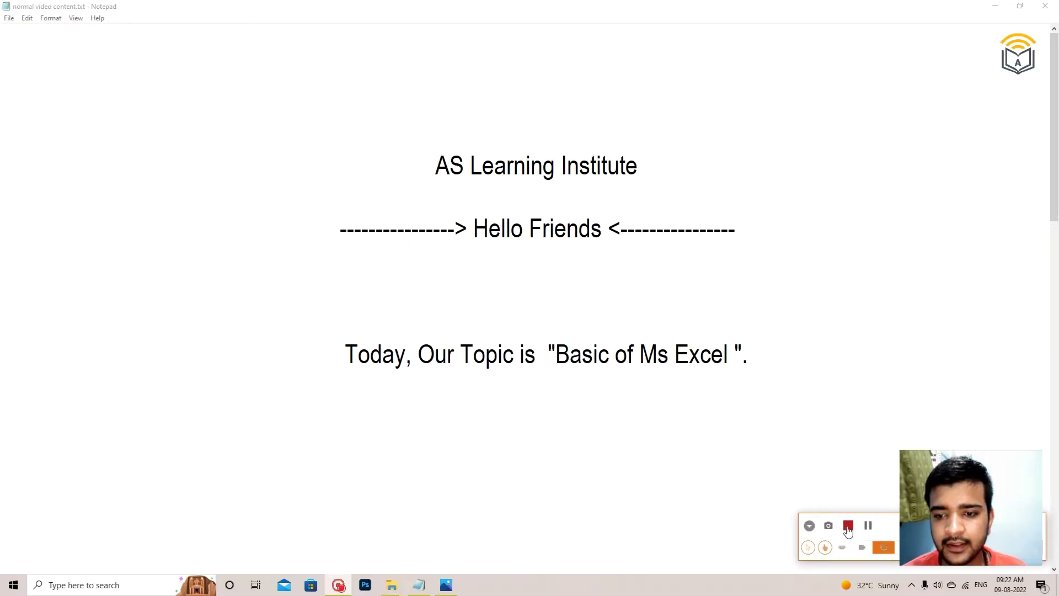
Highlight 'Basic of Ms Excel' in the Notepad notes and show the Excel Cheat Sheet image
left_click(848, 527)
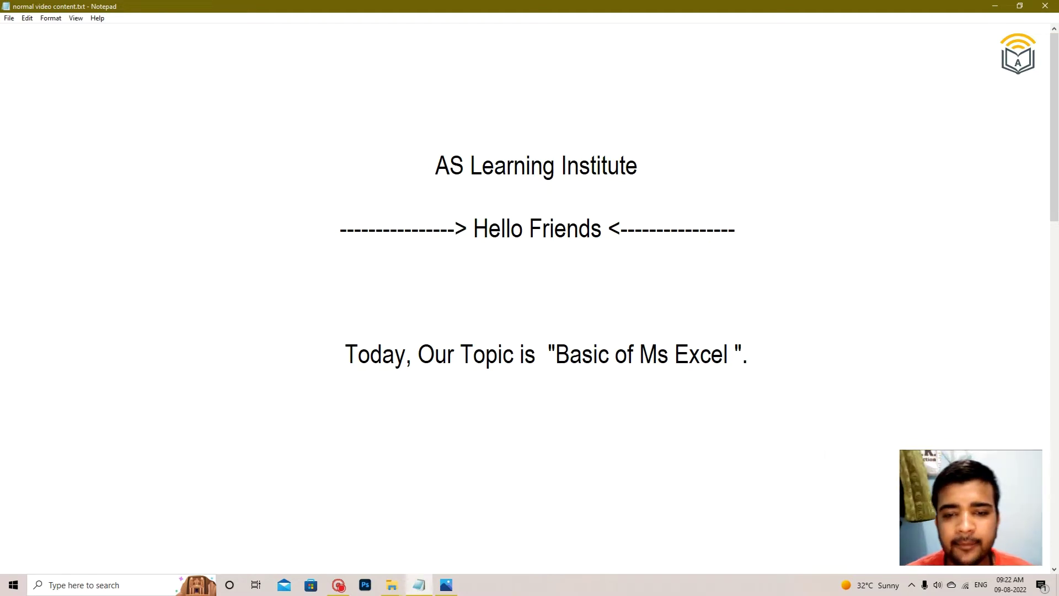
left_click_drag(555, 354, 728, 359)
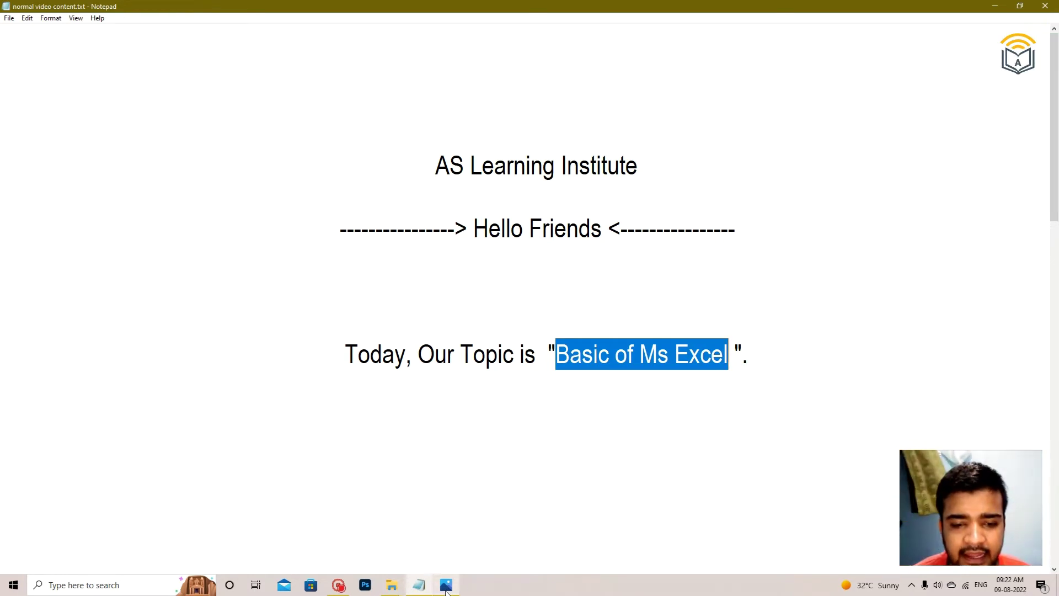
left_click(446, 584)
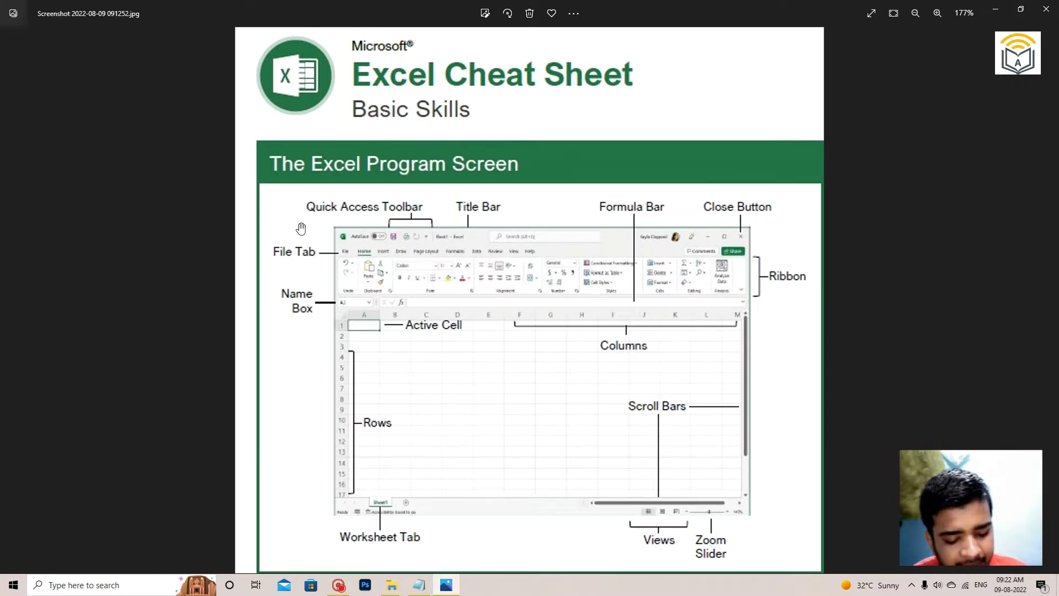
Launch Excel from Run, create blank workbook Book1 with cell I6 selected, then return to the cheat sheet
key("super+r")
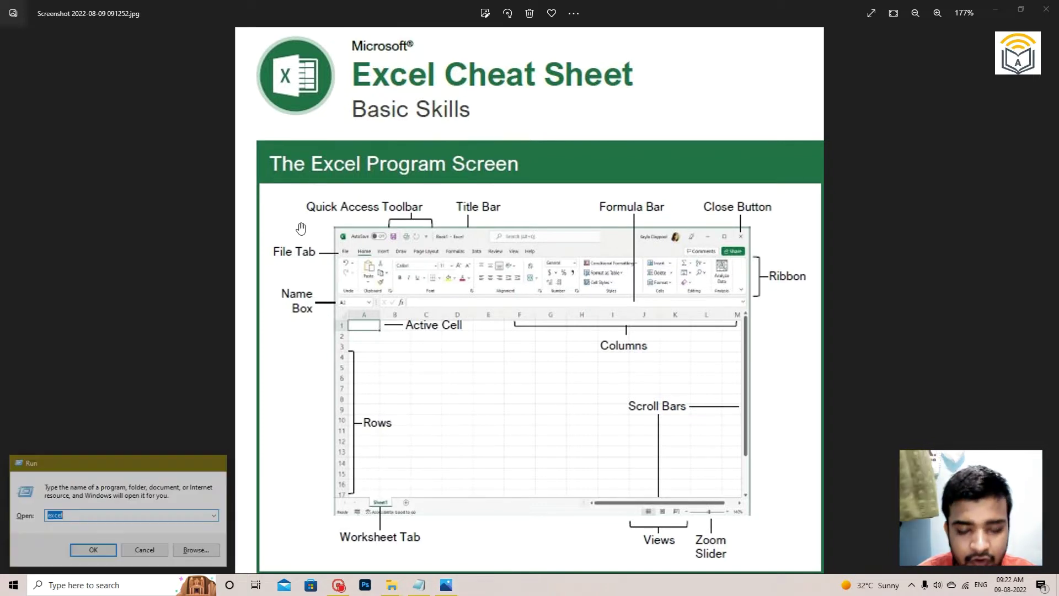
key("Return")
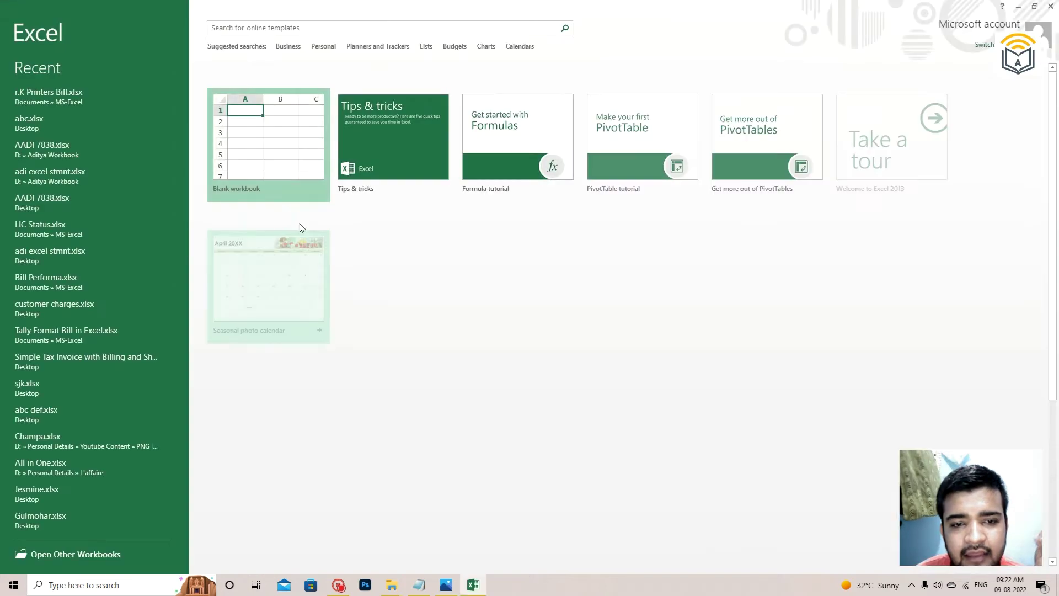
left_click(301, 154)
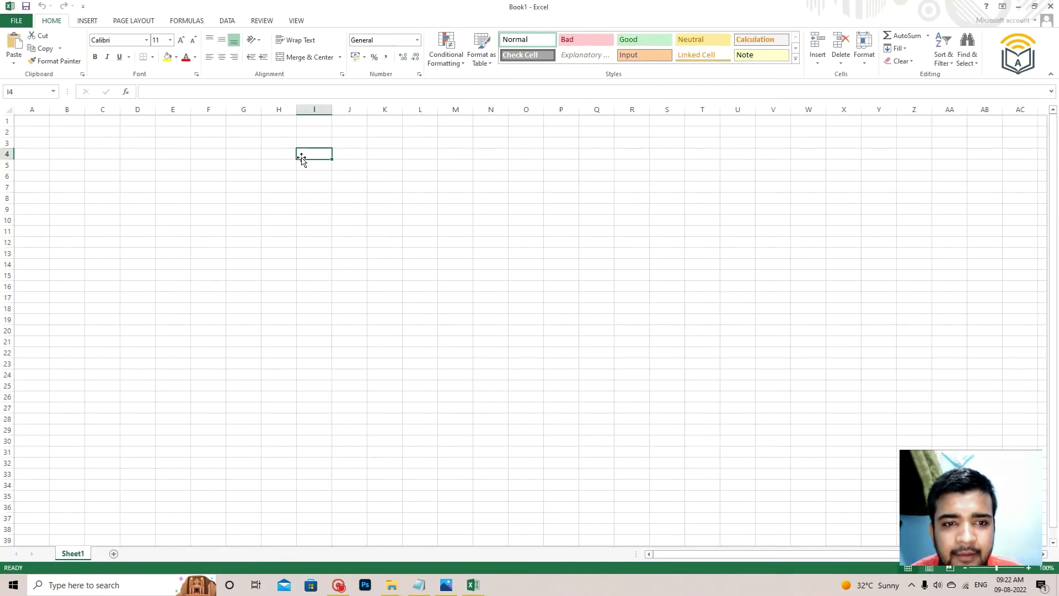
left_click(298, 175)
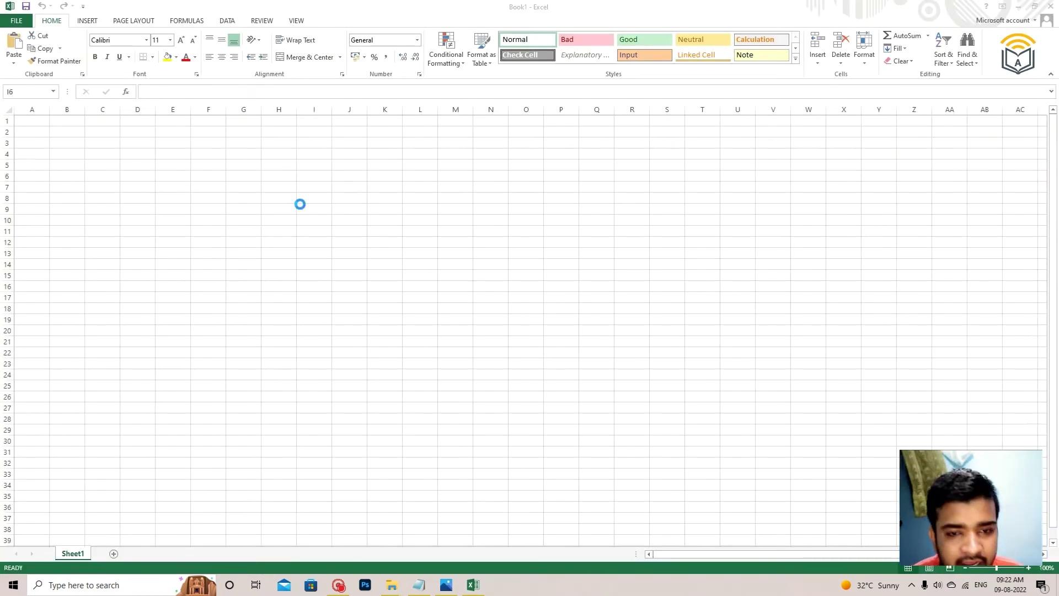
key("alt+Tab")
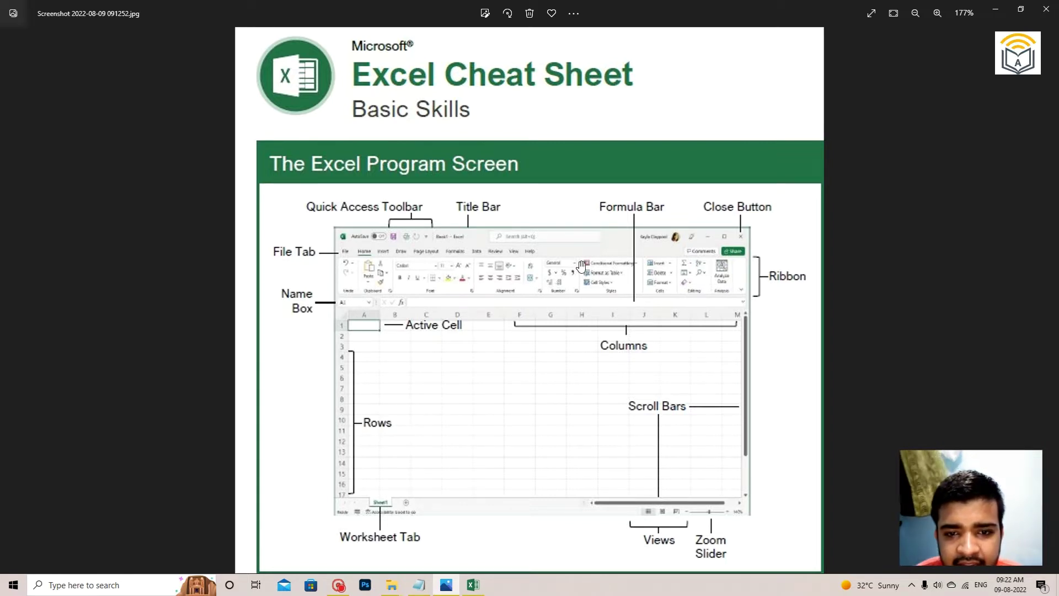
Alternate between Book1 and the cheat sheet several times, clicking cell I6 and the formula bar, ending on Excel
key("alt+Tab")
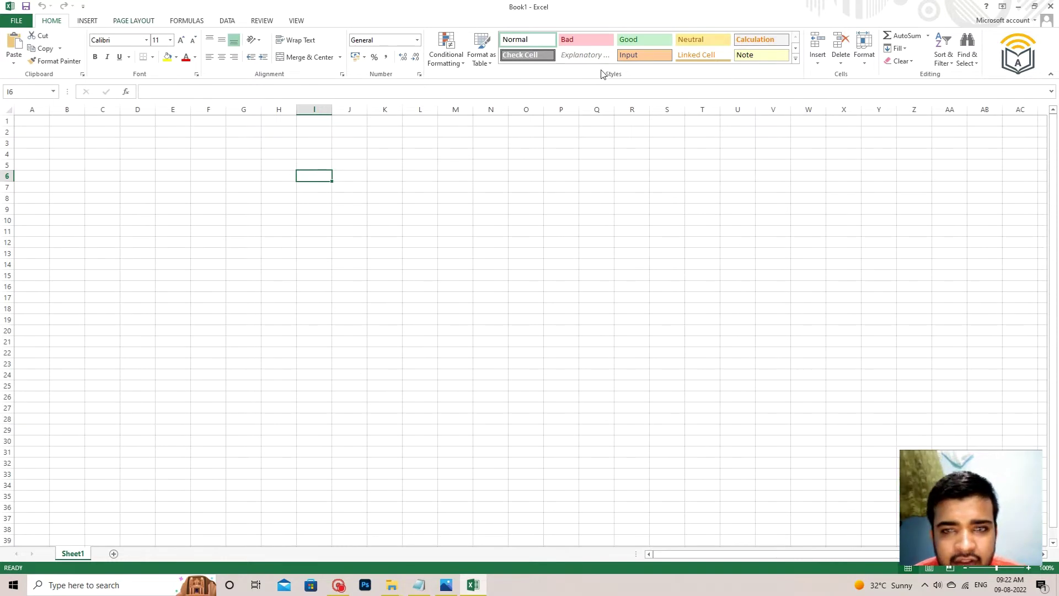
key("alt+Tab")
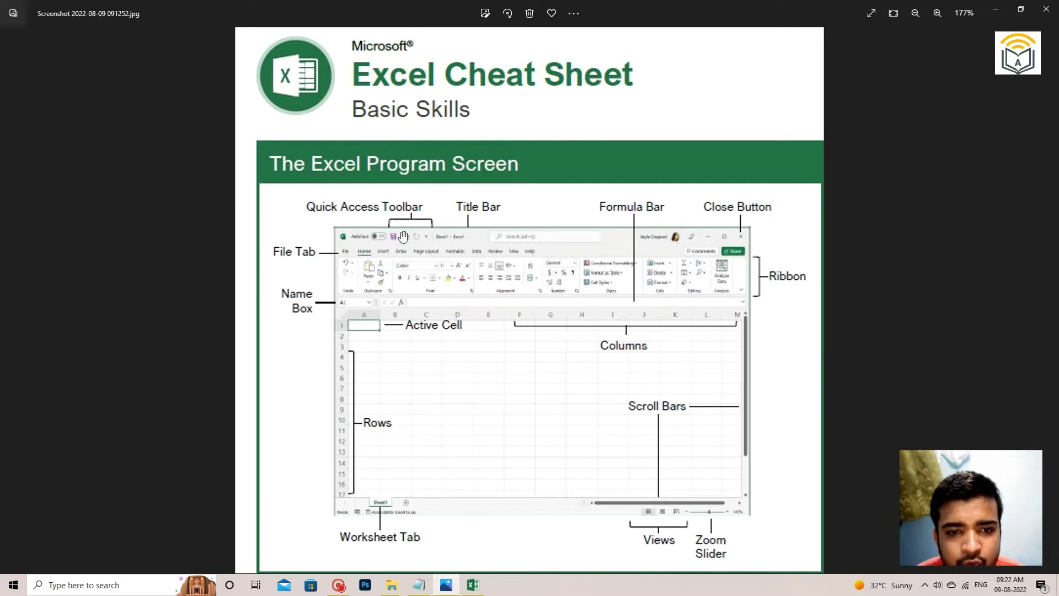
key("alt+Tab")
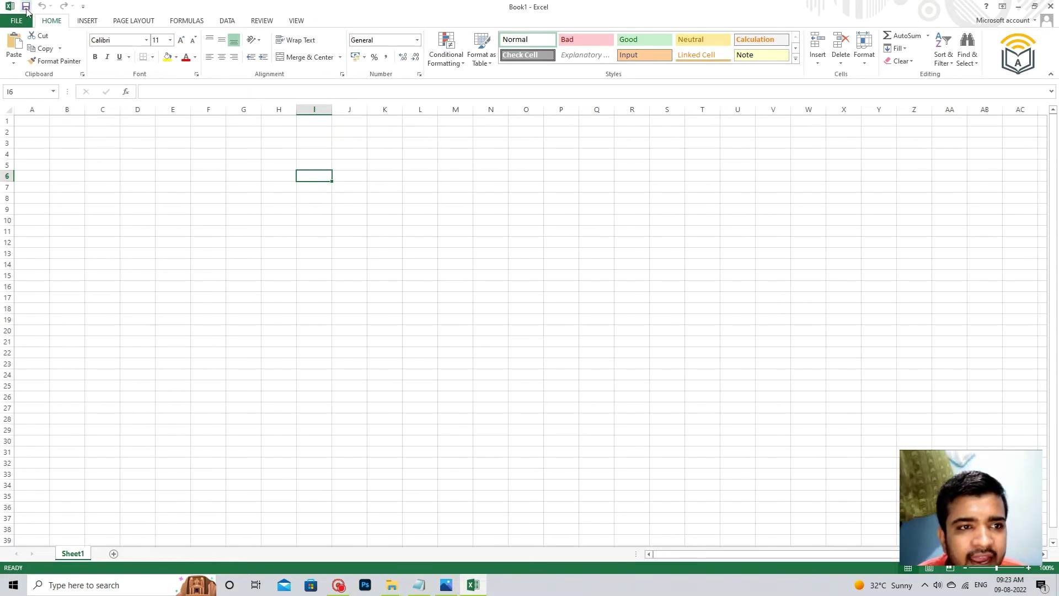
key("alt+Tab")
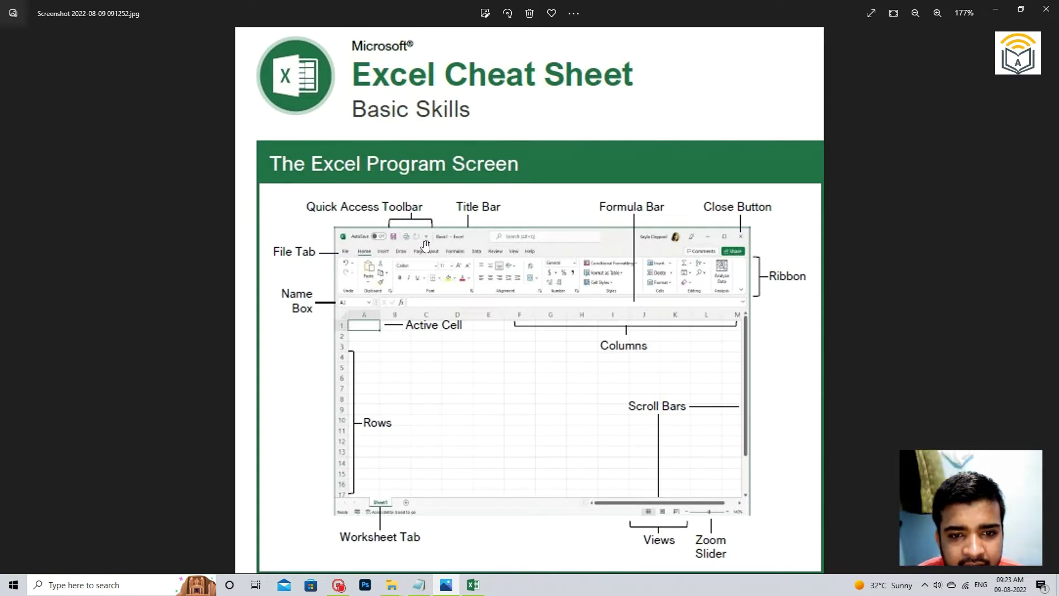
key("alt+Tab")
left_click(314, 176)
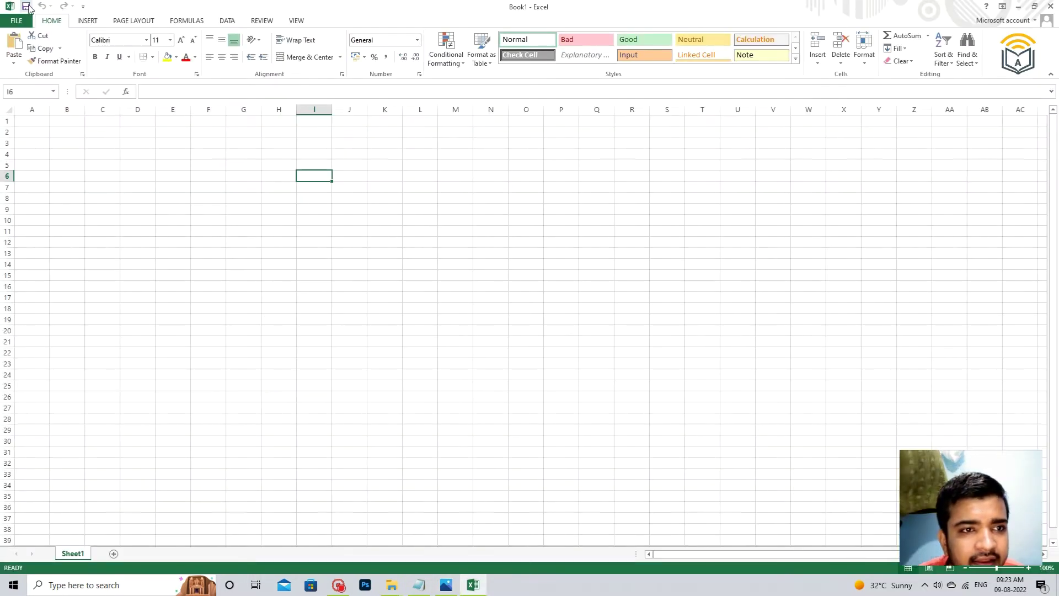
key("alt+Tab")
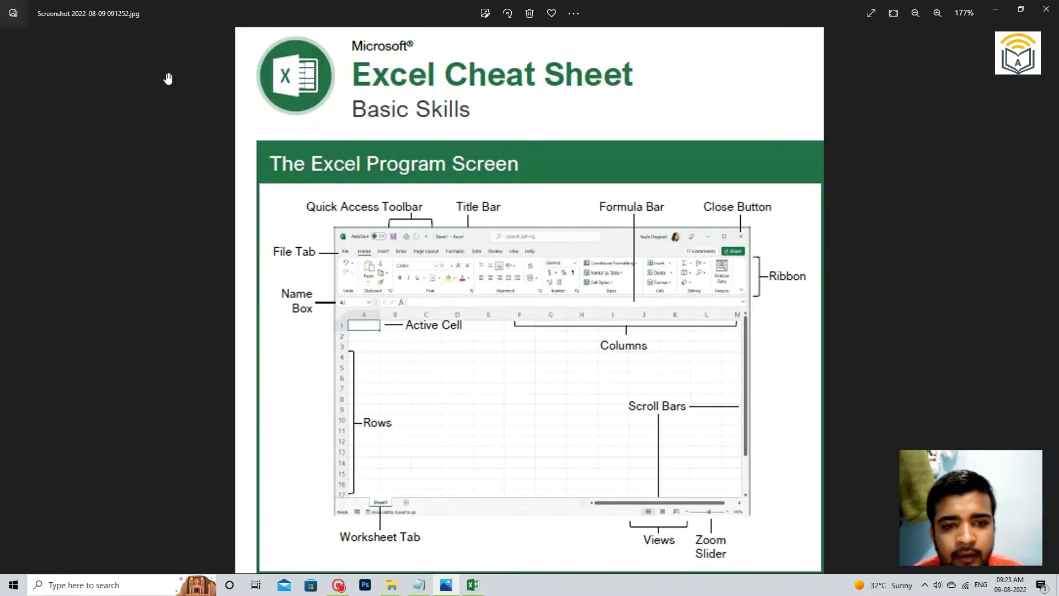
key("alt+Tab")
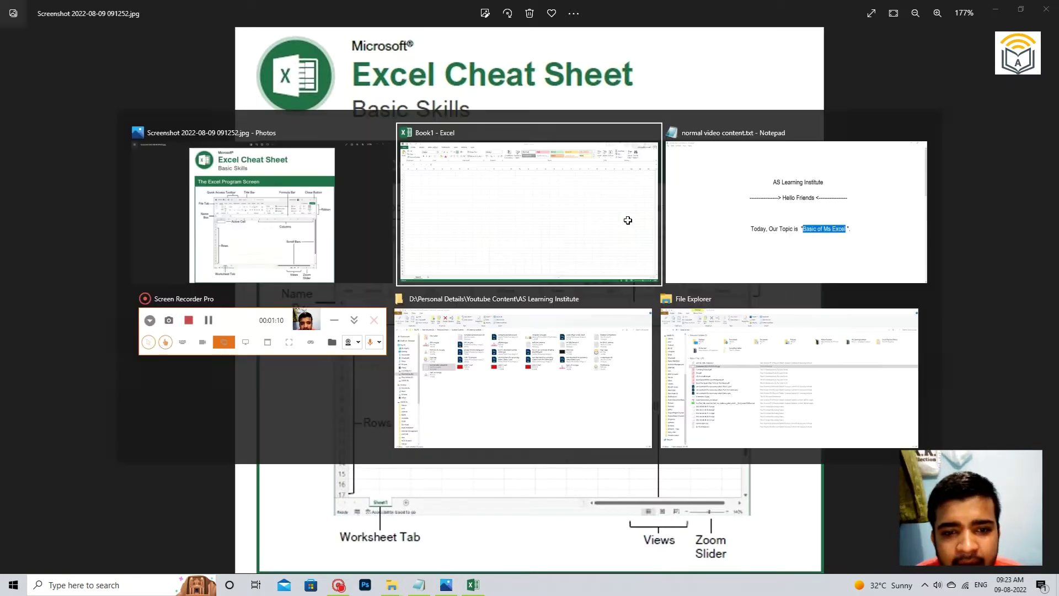
left_click(254, 93)
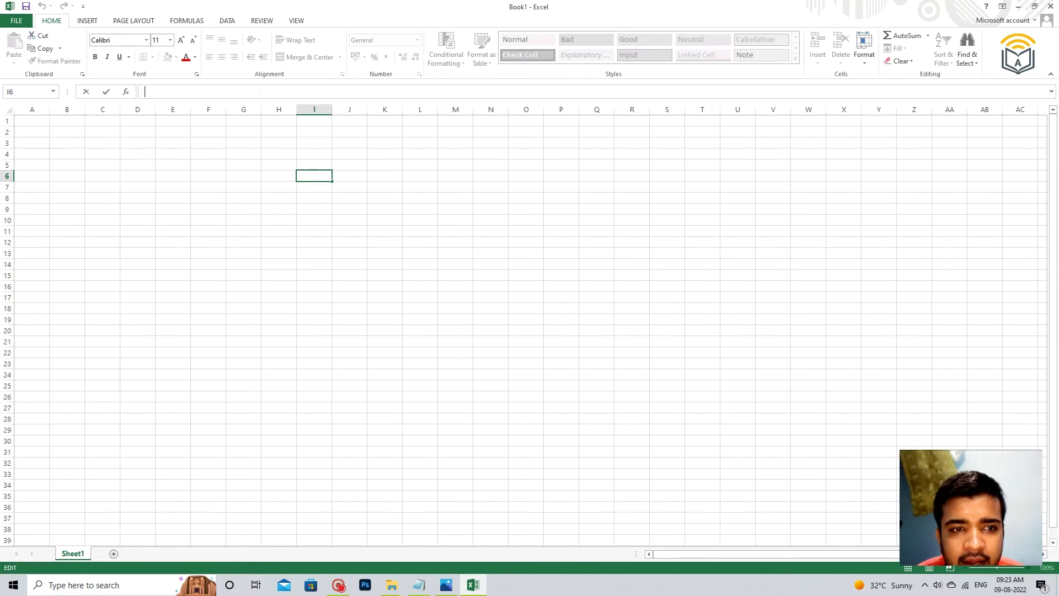
key("alt+Tab")
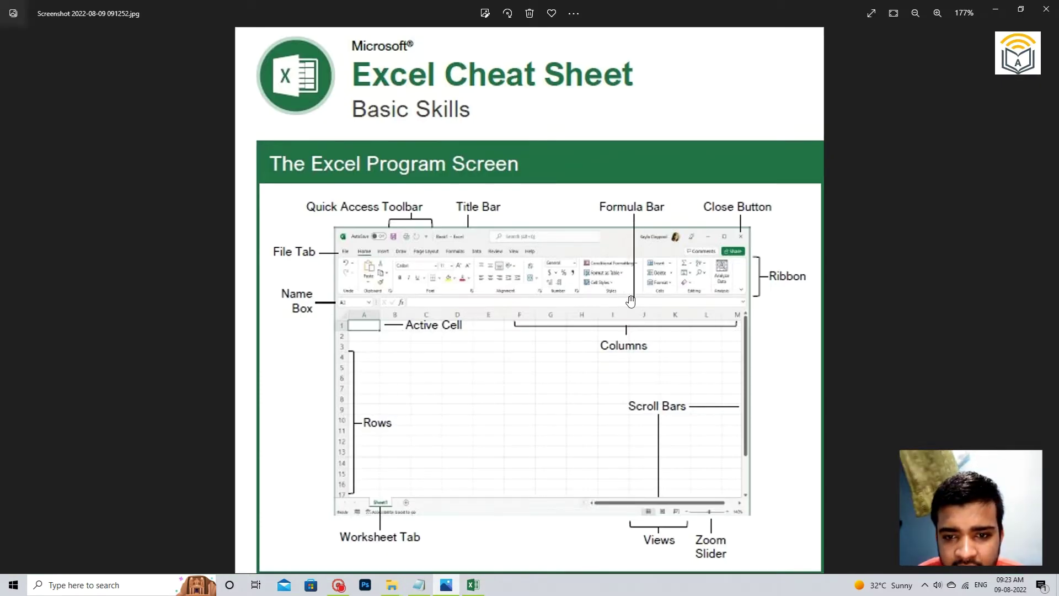
key("alt+Tab")
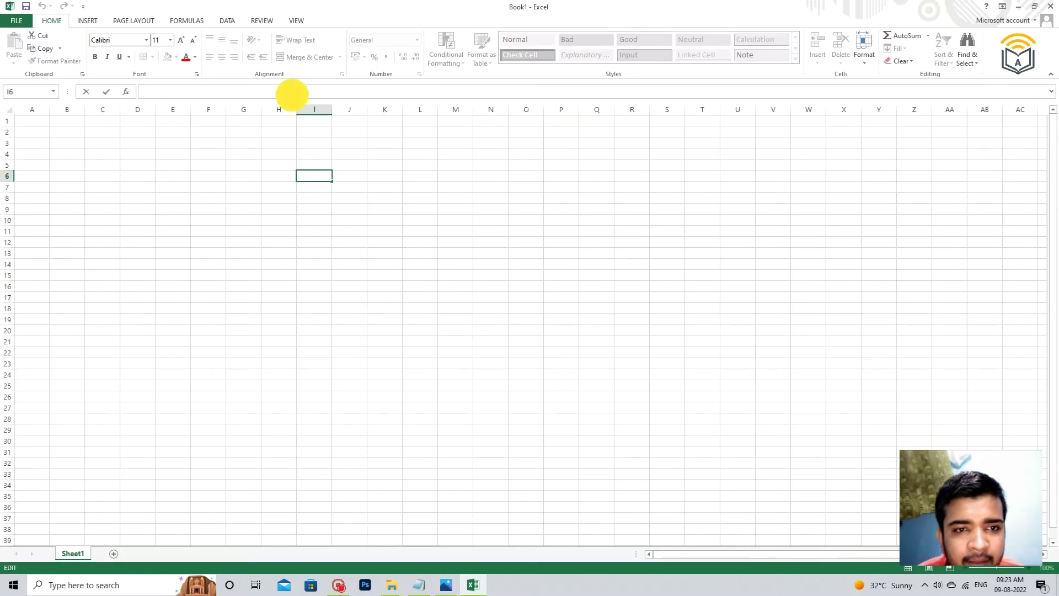
key("alt+Tab")
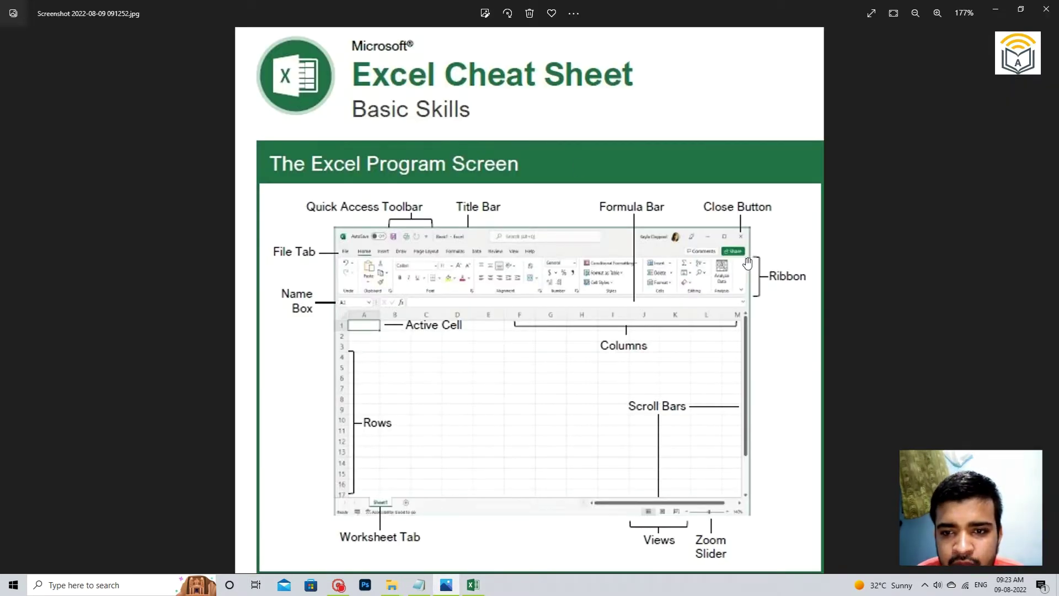
key("alt+Tab")
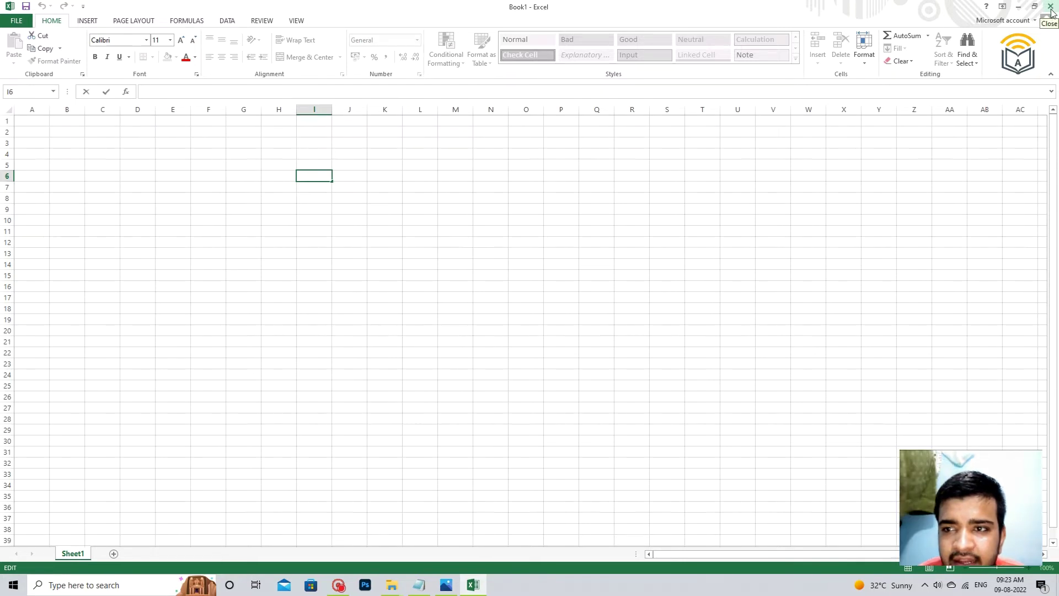
key("alt+Tab")
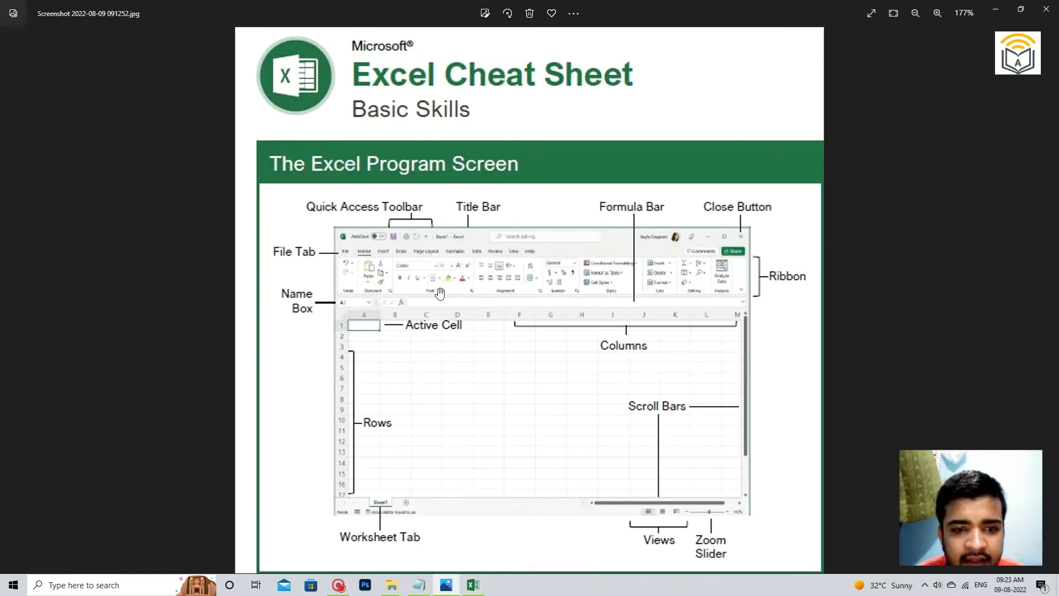
key("alt+Tab")
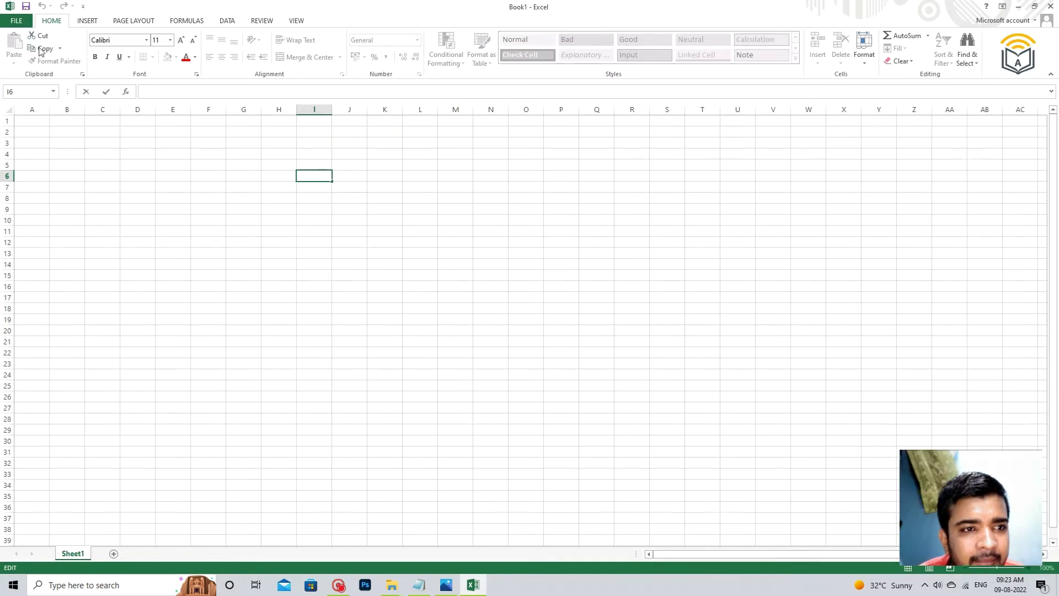
Open the workbook's File Info page, return to the worksheet, and glance at the cheat sheet
left_click(18, 21)
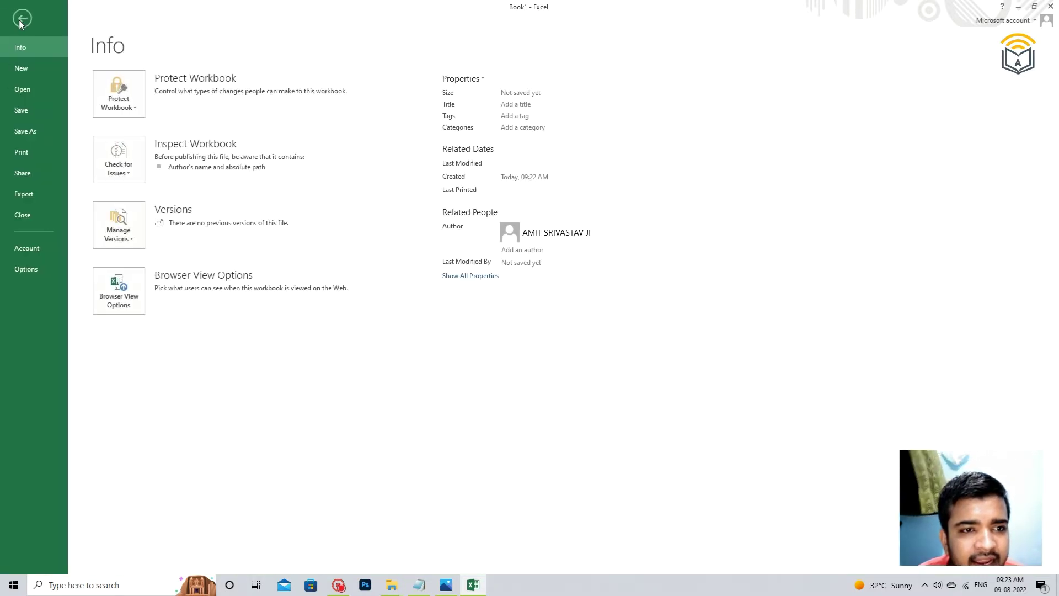
left_click(21, 22)
left_click(18, 22)
left_click(19, 21)
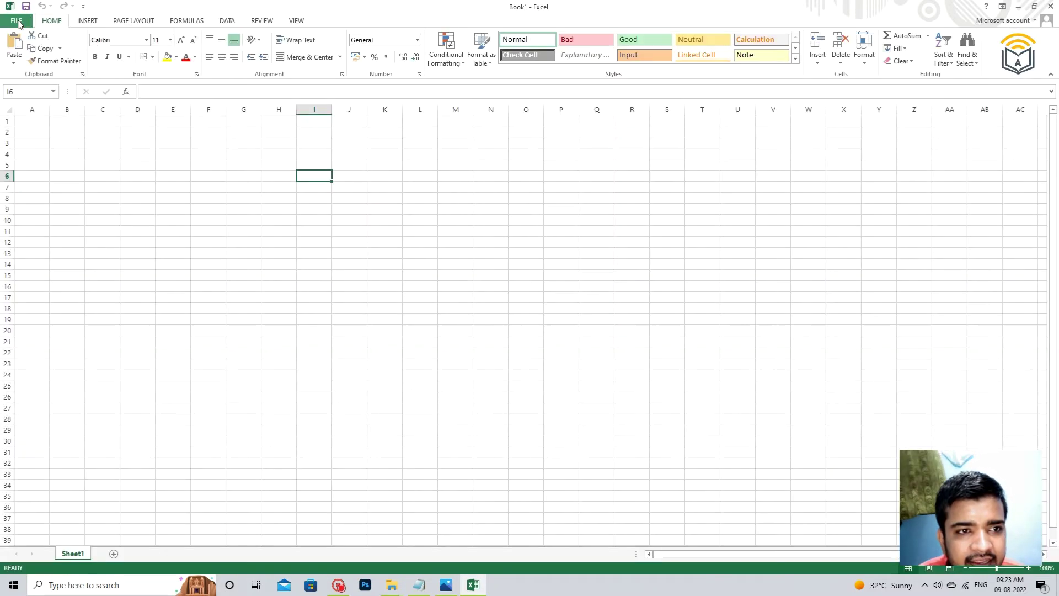
key("alt+Tab")
key("alt+Tab")
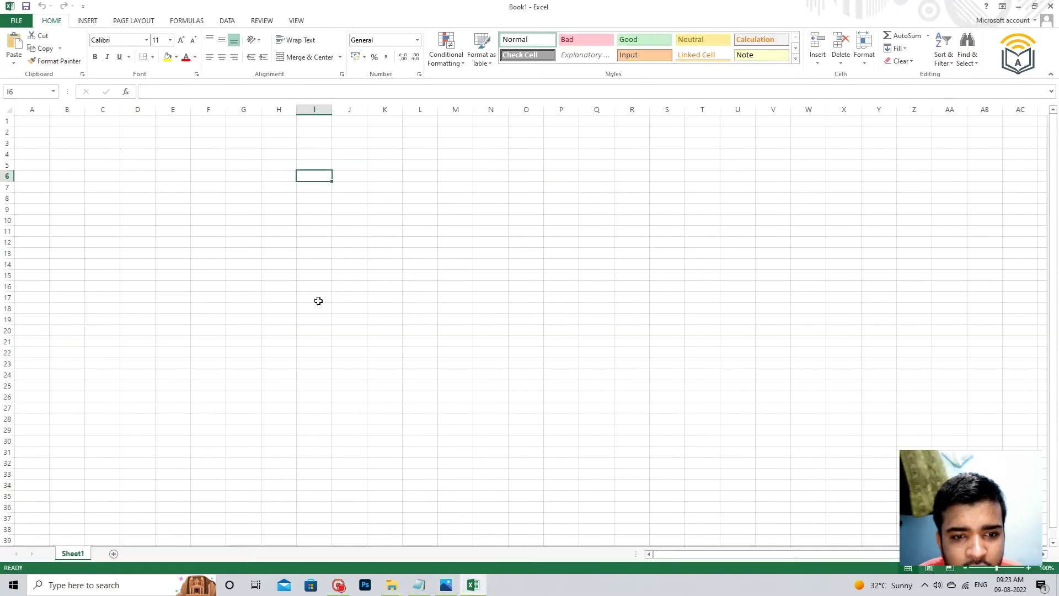
Point out the Name Box address and select cells C8 and C11 before showing the cheat sheet
left_click(17, 91)
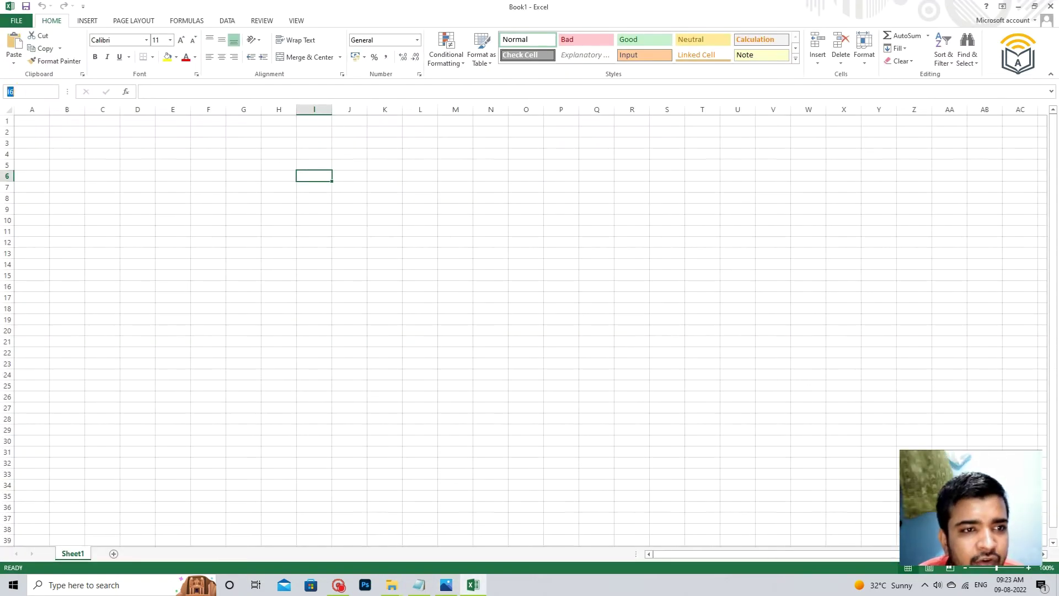
left_click(61, 153)
left_click(43, 92)
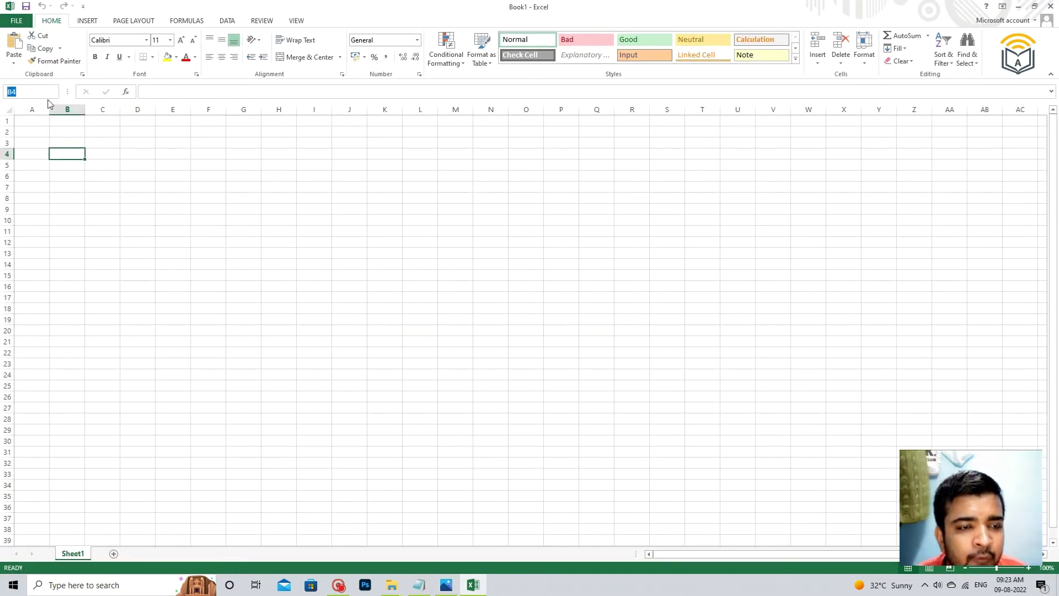
left_click(99, 198)
left_click(101, 232)
key("alt+Tab")
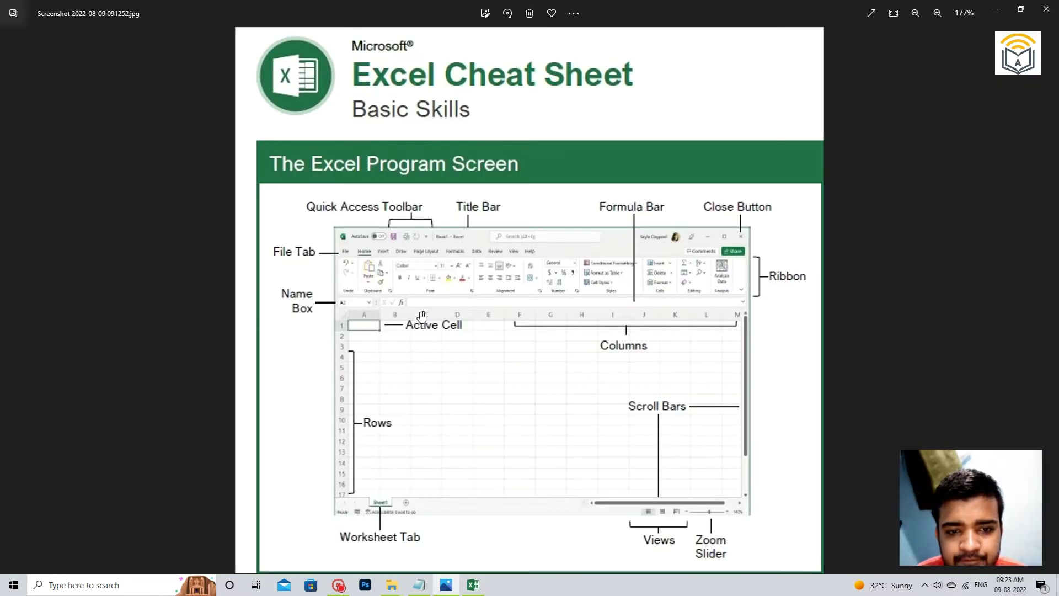
key("alt+Tab")
left_click(192, 188)
left_click(293, 185)
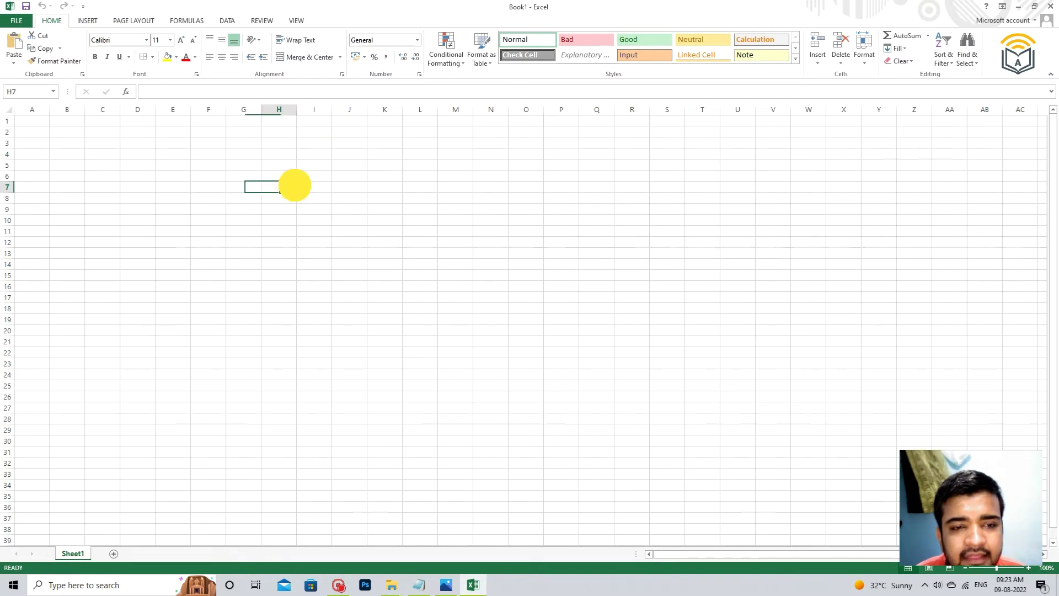
left_click(360, 177)
left_click(386, 172)
left_click(436, 163)
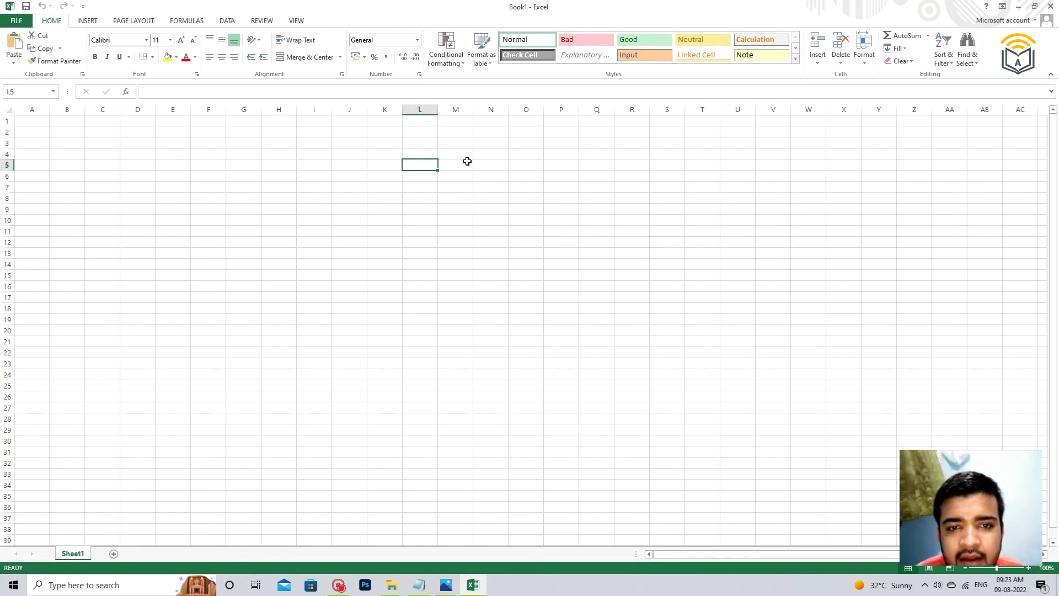
left_click(466, 162)
left_click(486, 156)
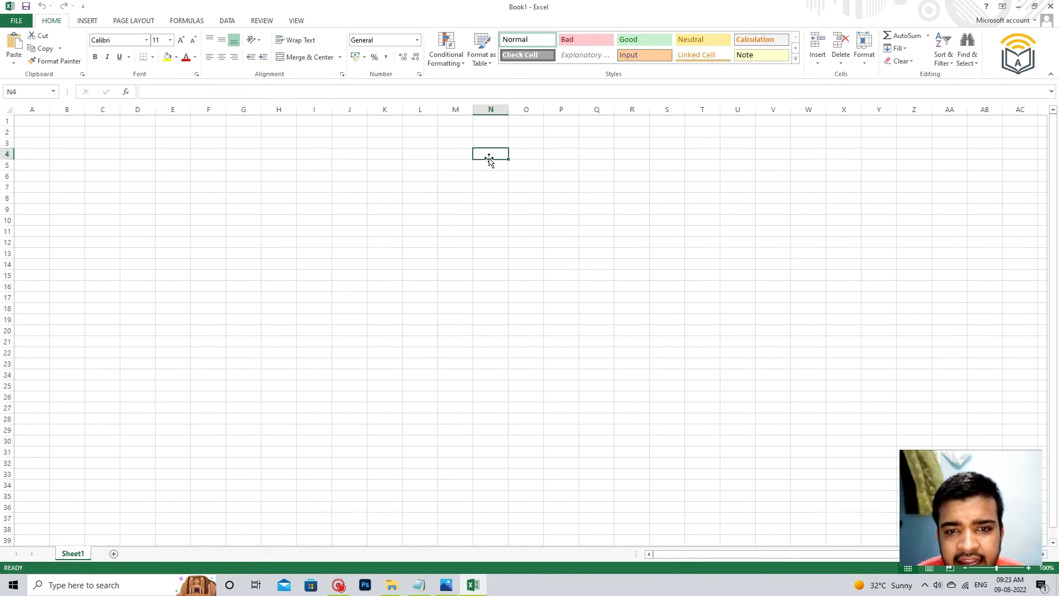
left_click(486, 194)
left_click(306, 168)
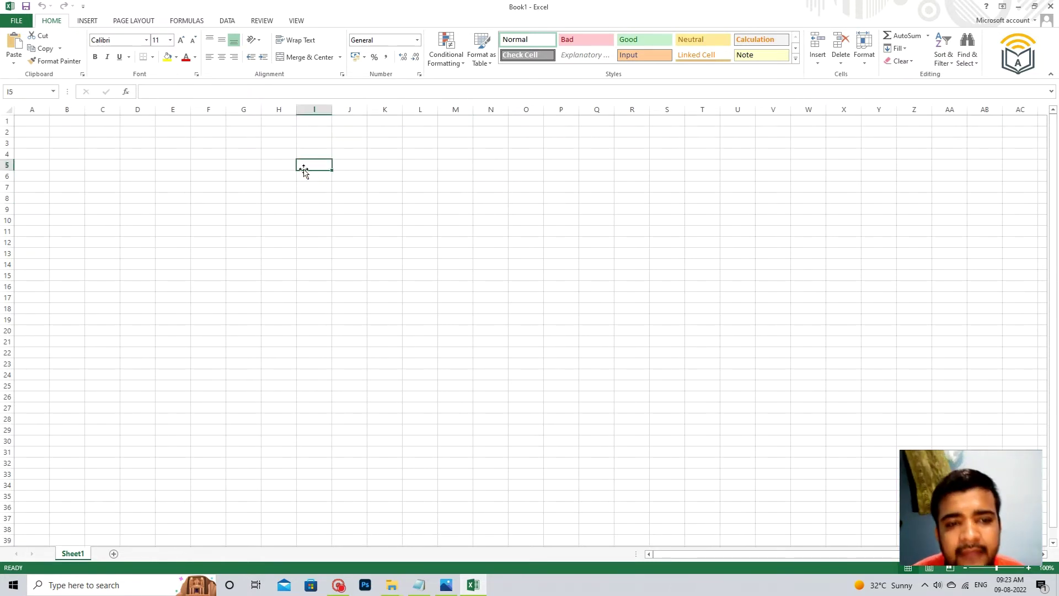
left_click(263, 166)
left_click(675, 195)
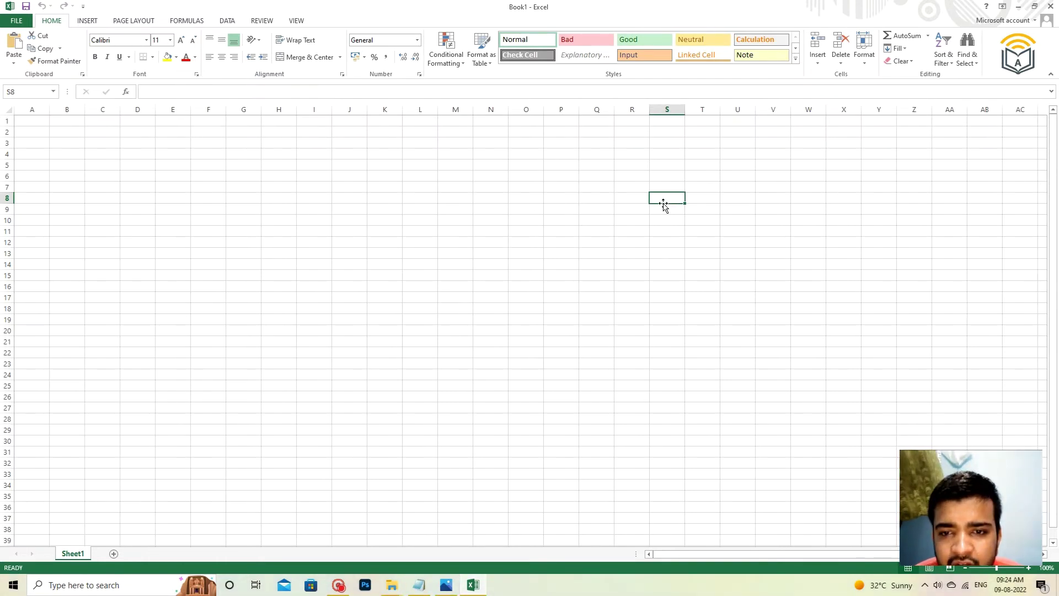
left_click(249, 155)
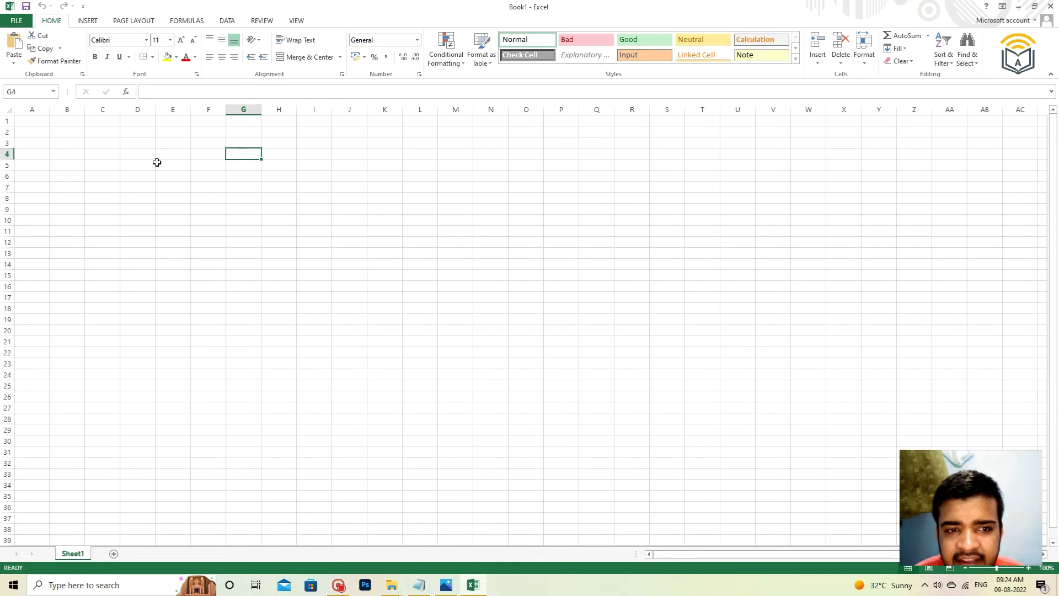
left_click(65, 190)
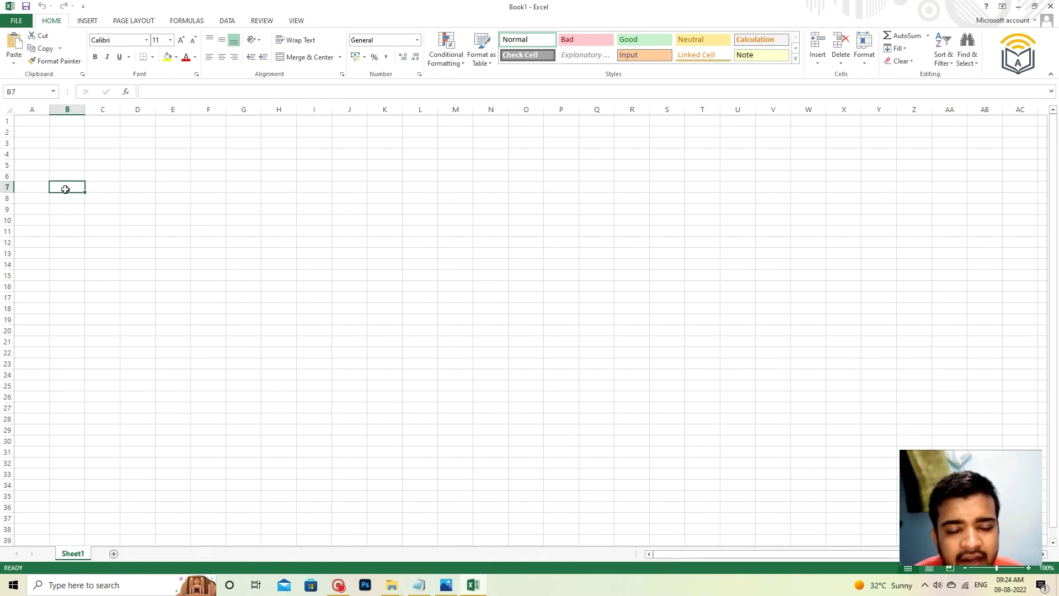
key("alt+Tab")
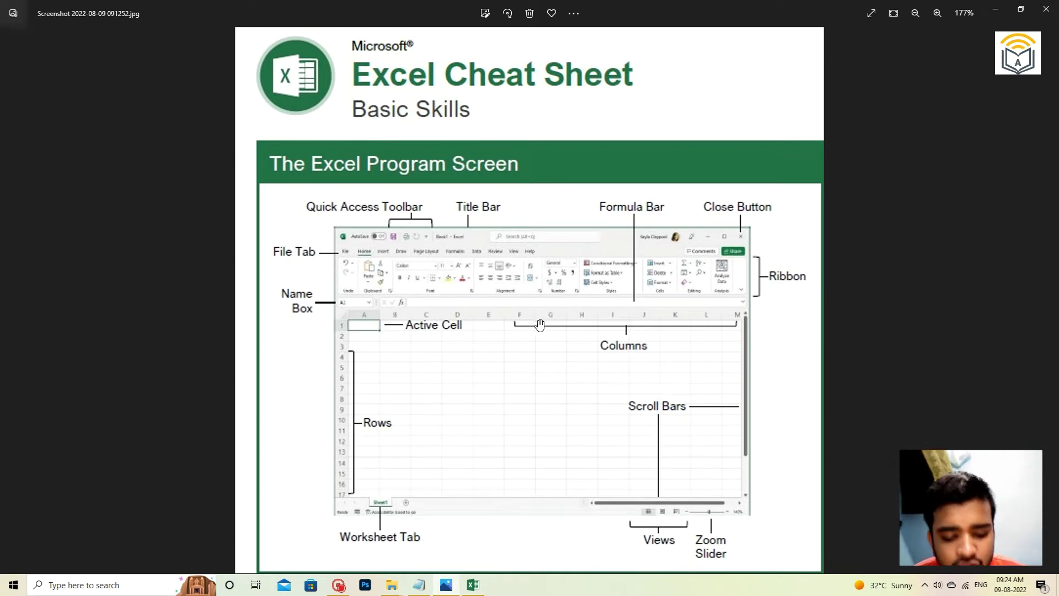
Back in Book1, select columns F through AB and compare with the cheat sheet
key("alt+Tab")
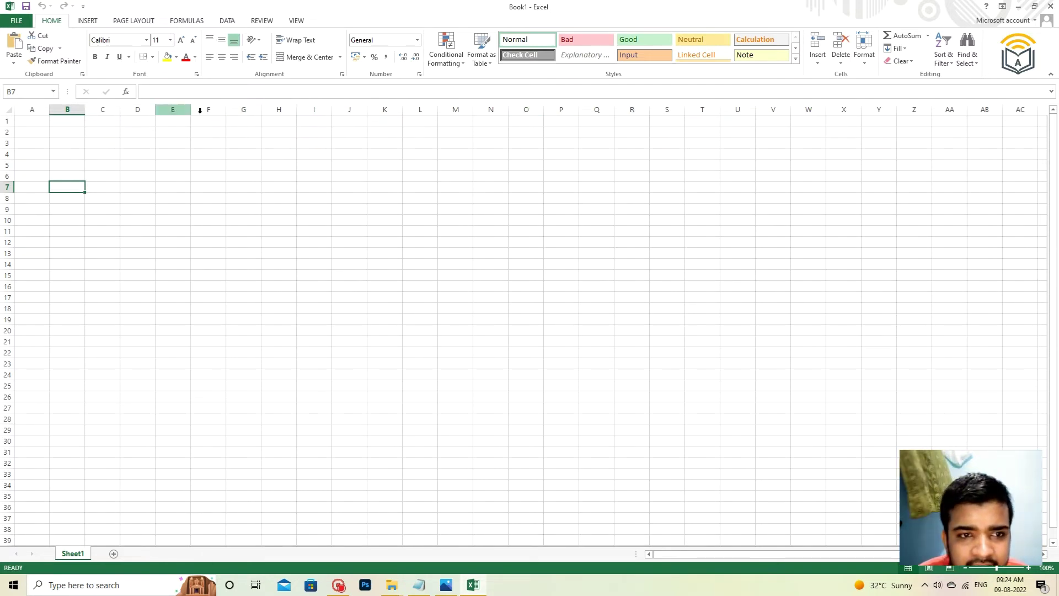
left_click_drag(199, 110, 979, 90)
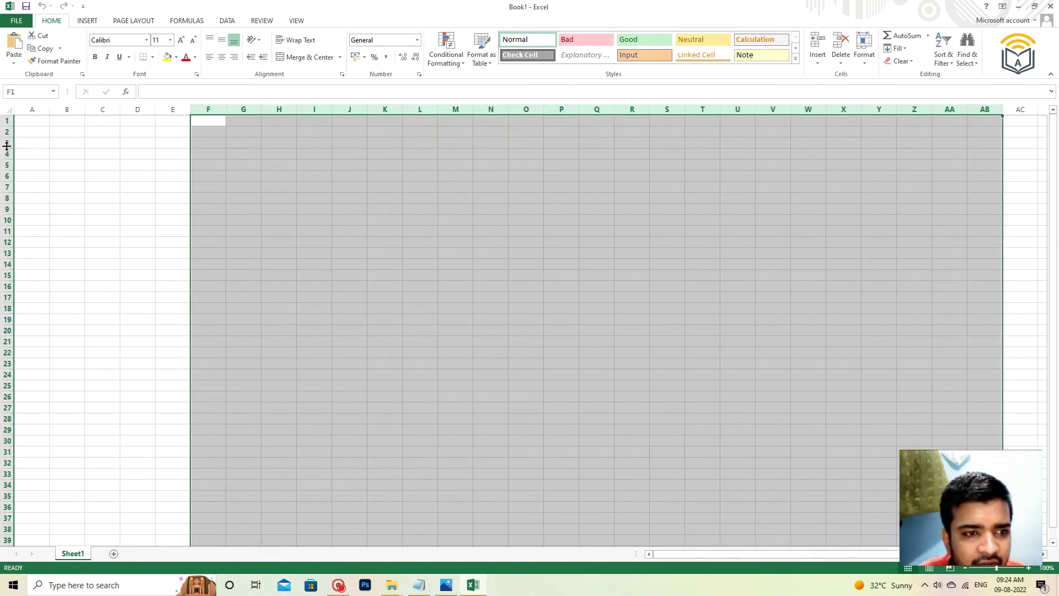
key("alt+Tab")
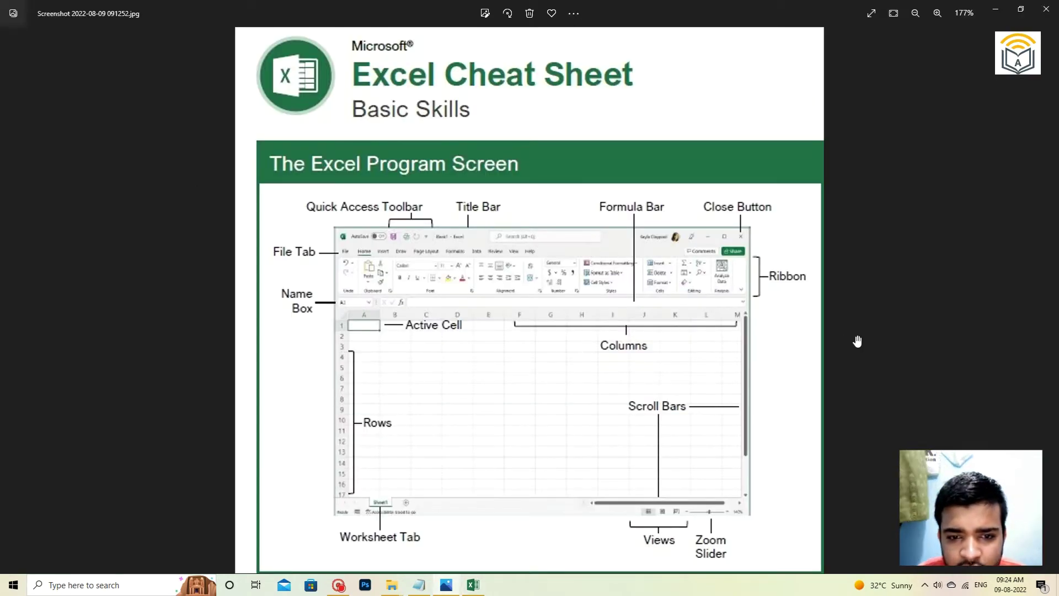
key("alt+Tab")
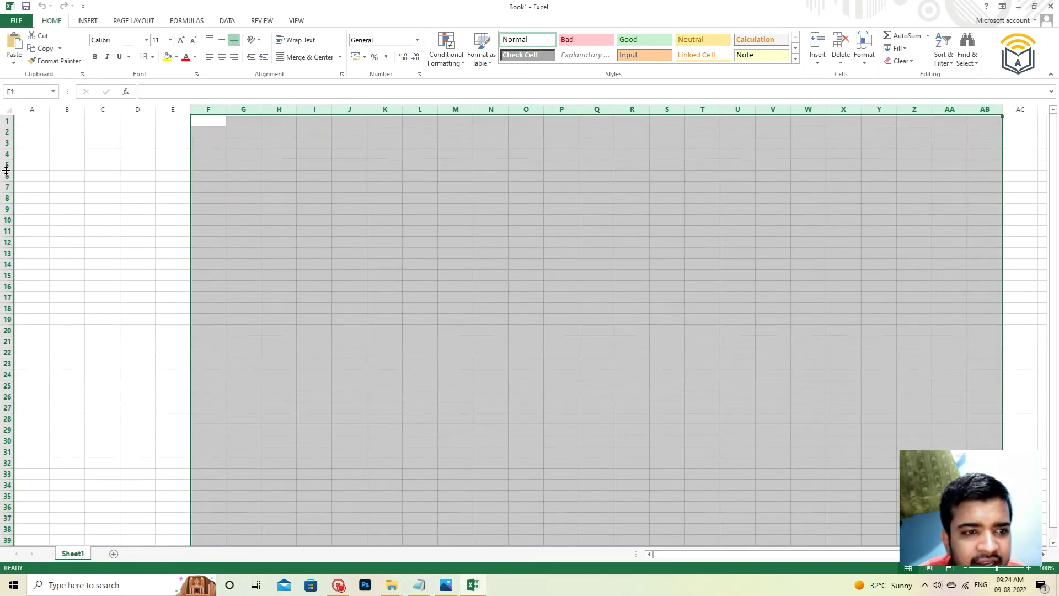
Make row 5 much taller, then select row 5, columns C–G, rows from 4, and cell AB5
left_click_drag(6, 171, 6, 504)
left_click(8, 189)
left_click_drag(102, 109, 627, 110)
left_click_drag(7, 153, 4, 448)
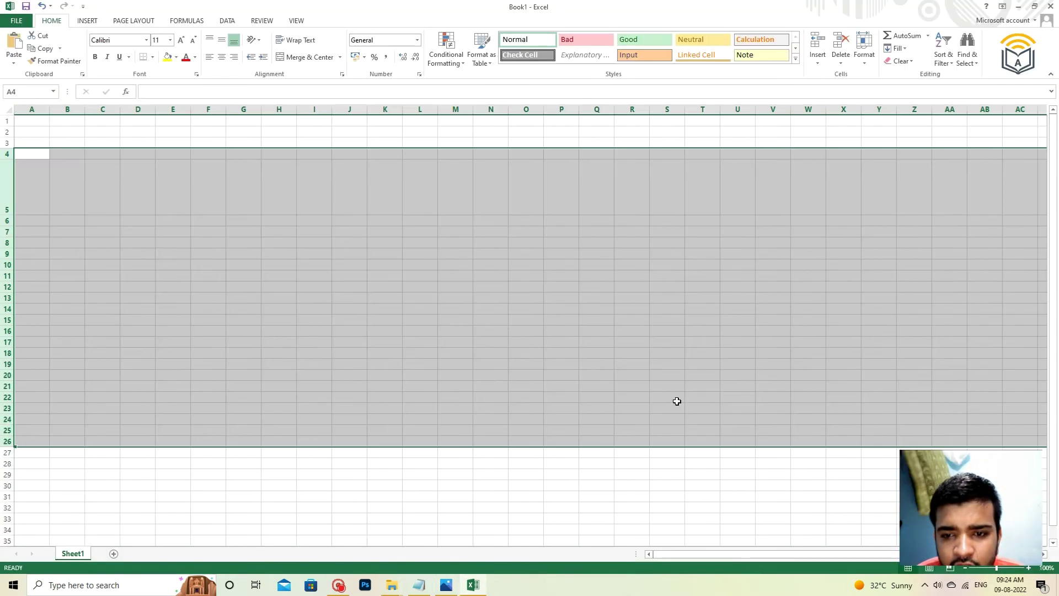
left_click(987, 187)
mouse_move(1054, 234)
left_mouse_down()
mouse_move(1044, 267)
mouse_move(1050, 139)
mouse_move(1050, 151)
left_mouse_up()
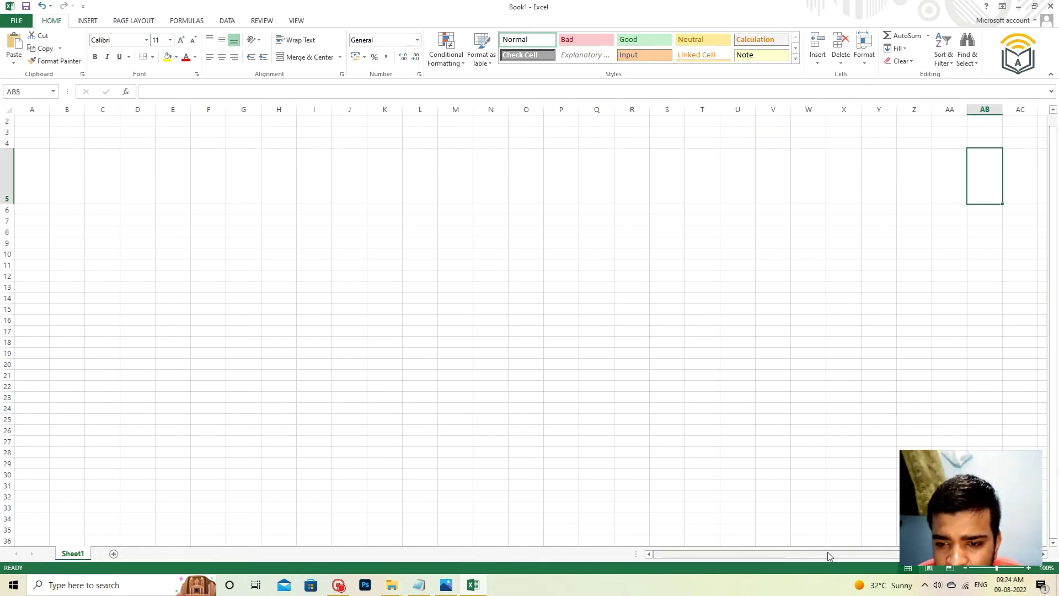
left_click_drag(827, 556, 950, 562)
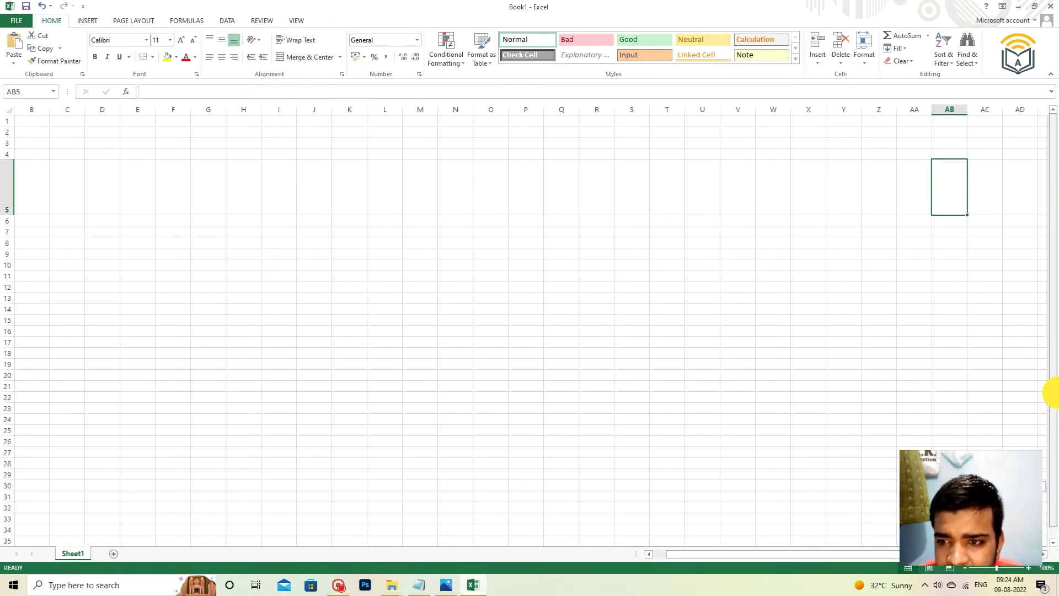
left_click_drag(1051, 408, 1050, 390)
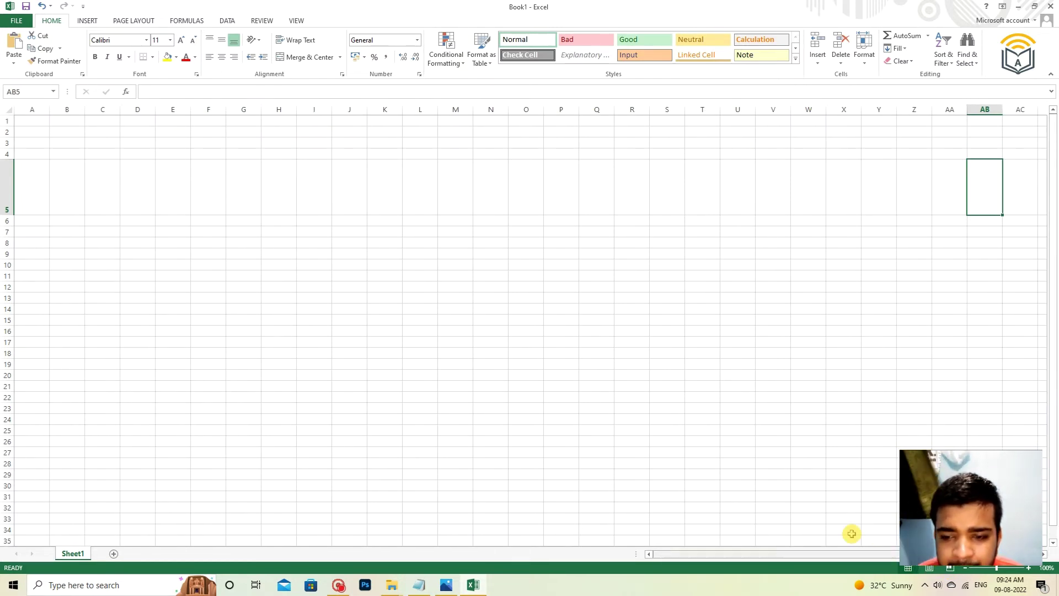
key("alt+Tab")
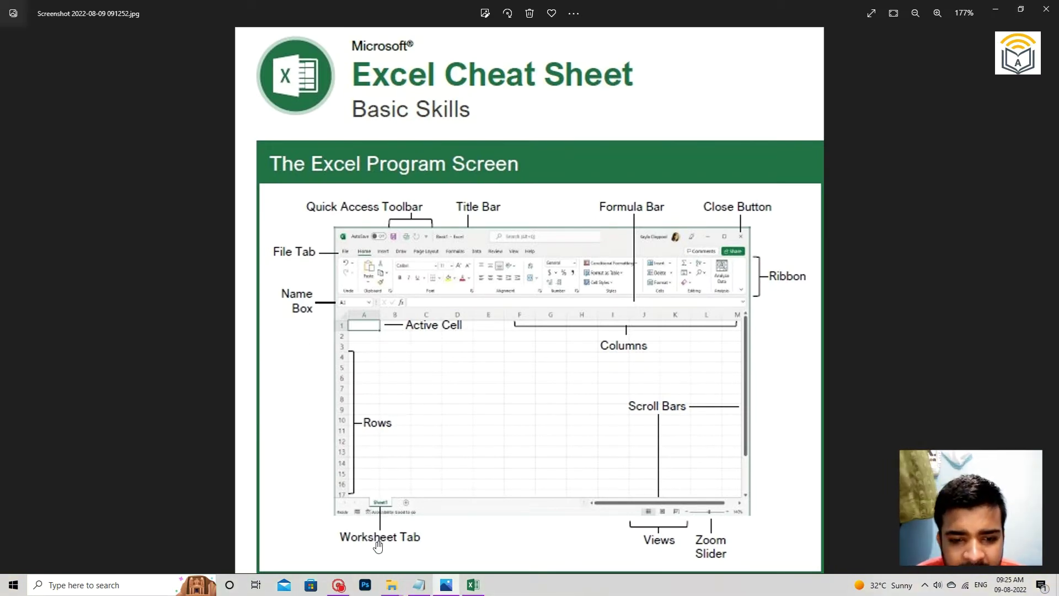
key("alt+Tab")
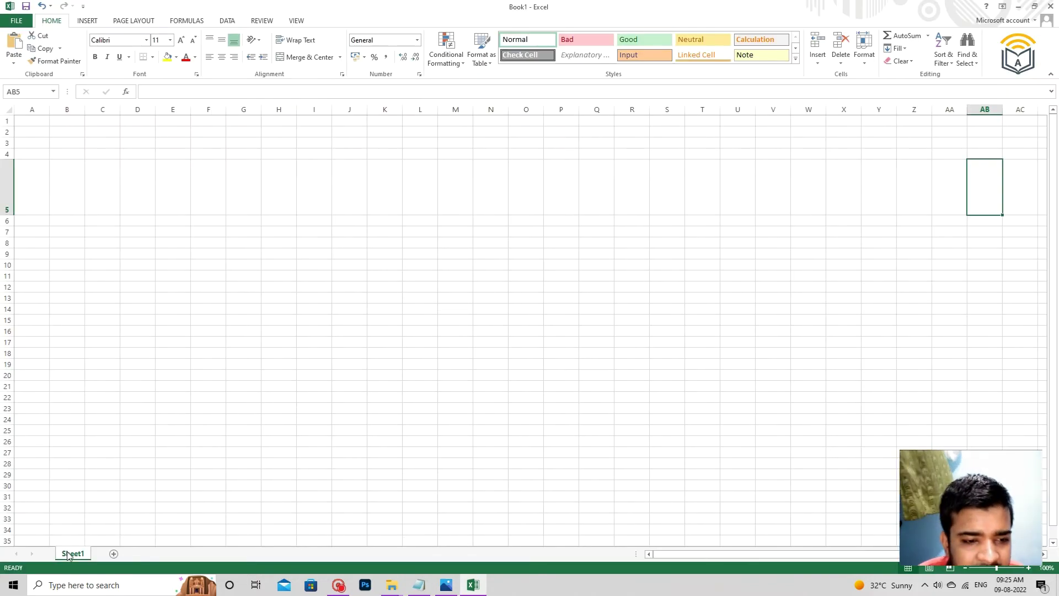
Add five new blank sheets, Sheet2 through Sheet6, then glance at the cheat sheet
left_click(113, 553)
left_click(150, 554)
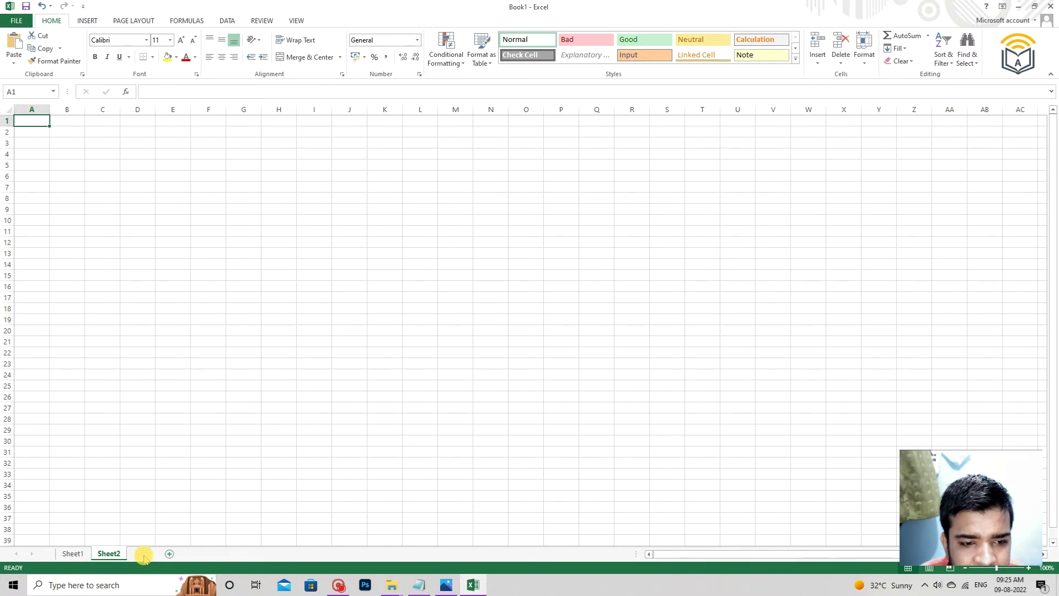
left_click(185, 554)
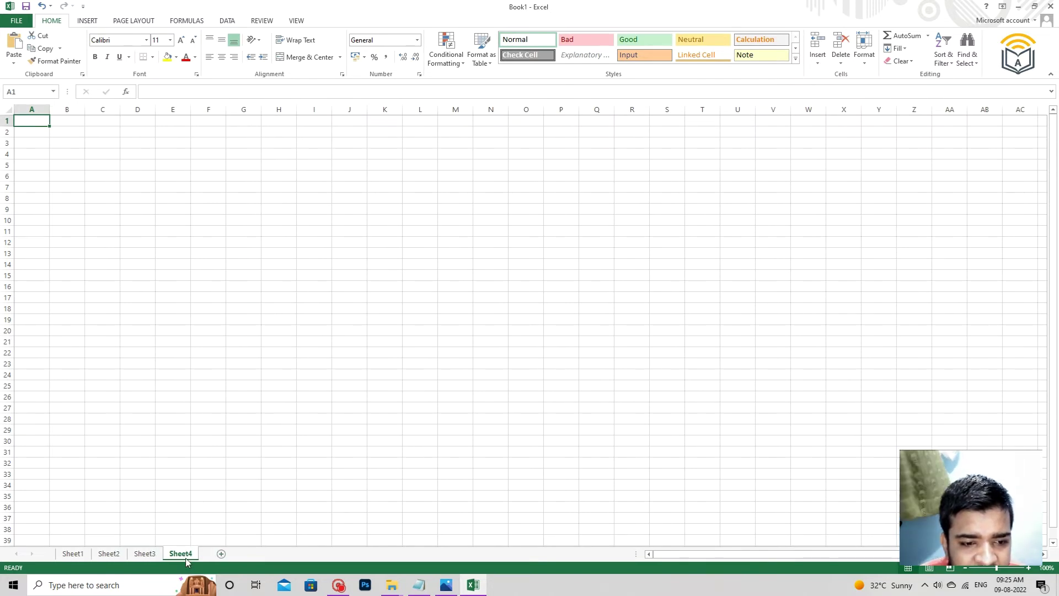
left_click(221, 553)
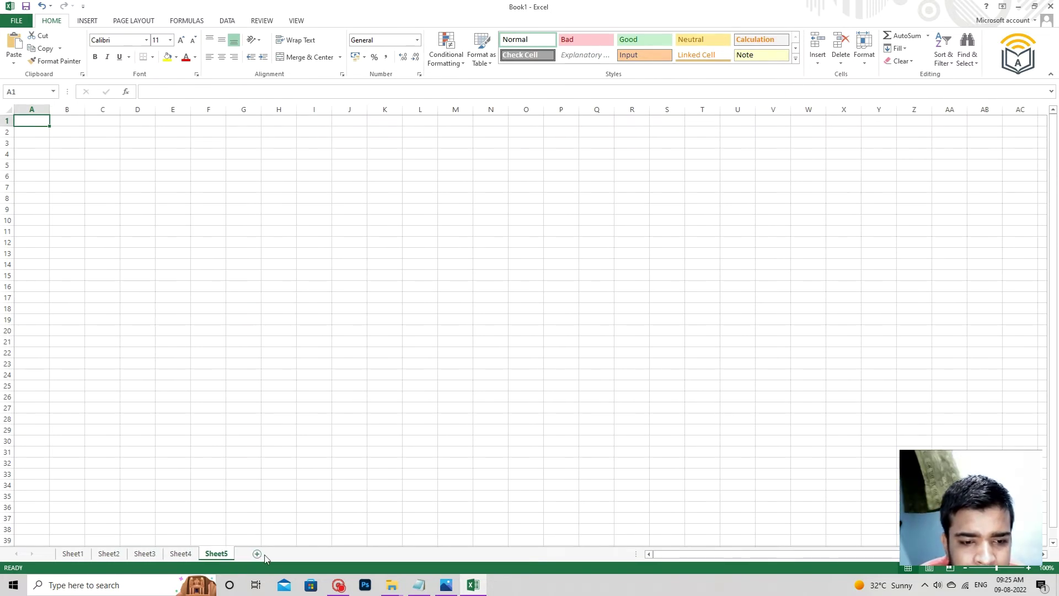
left_click(258, 553)
key("alt+Tab")
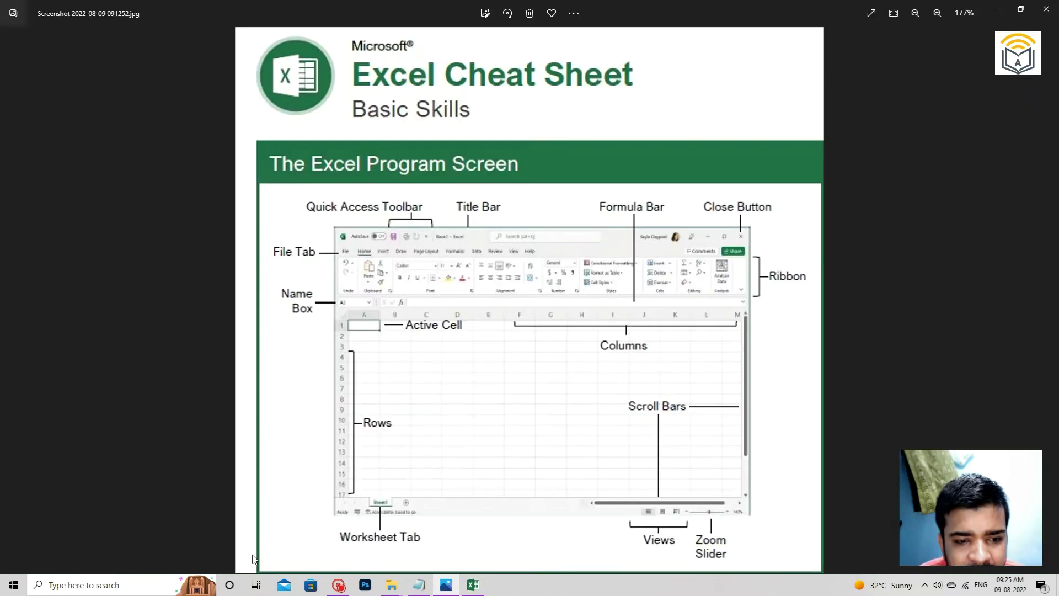
Click through the sheet tabs and settle on Sheet2 before showing the cheat sheet again
key("alt+Tab")
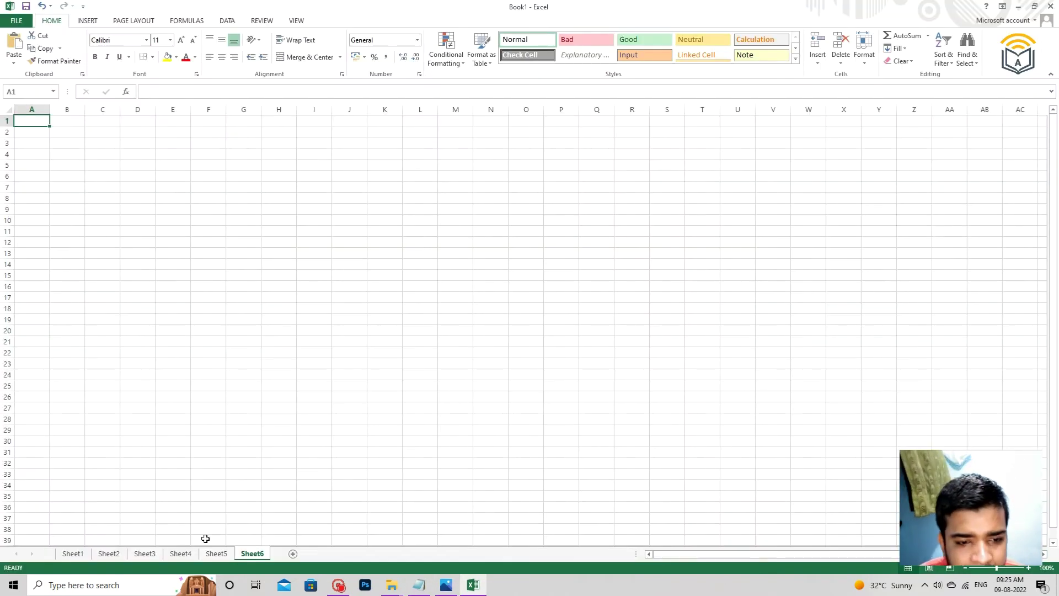
left_click(216, 553)
left_click(180, 553)
left_click(144, 553)
left_click(94, 553)
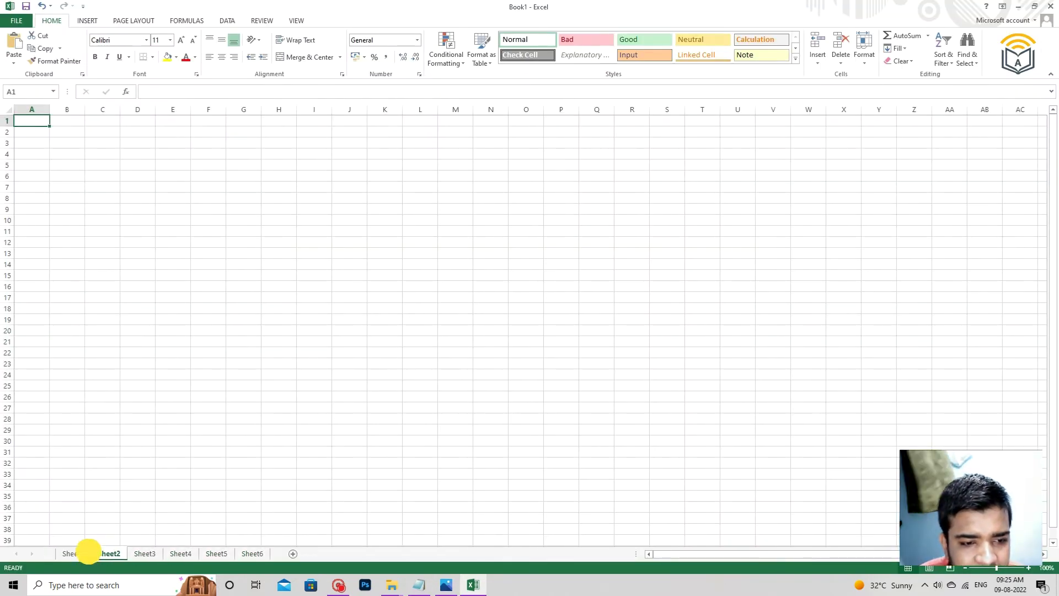
left_click(83, 553)
left_click(106, 554)
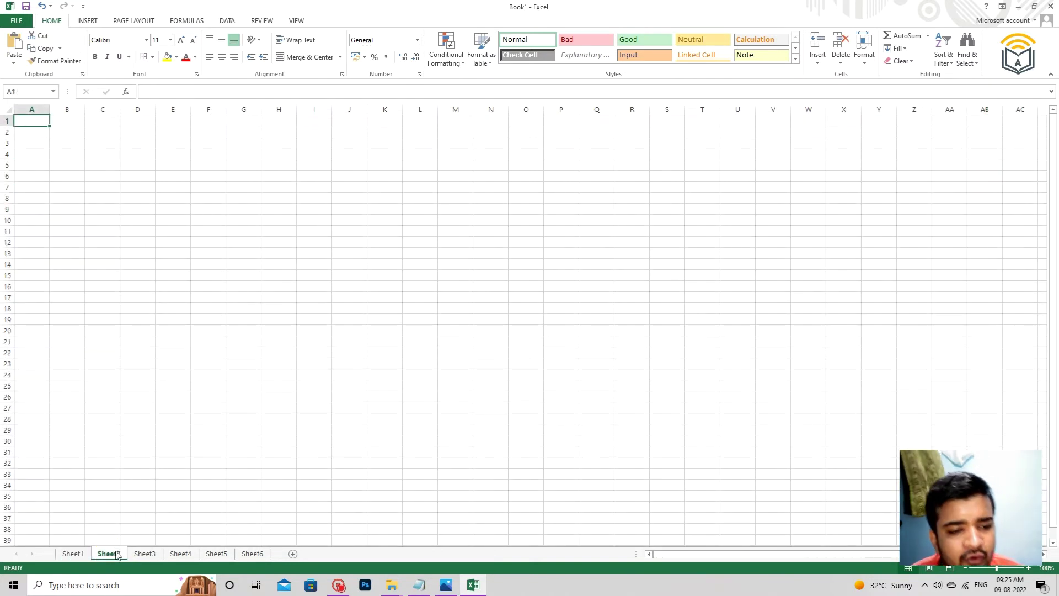
left_click(165, 557)
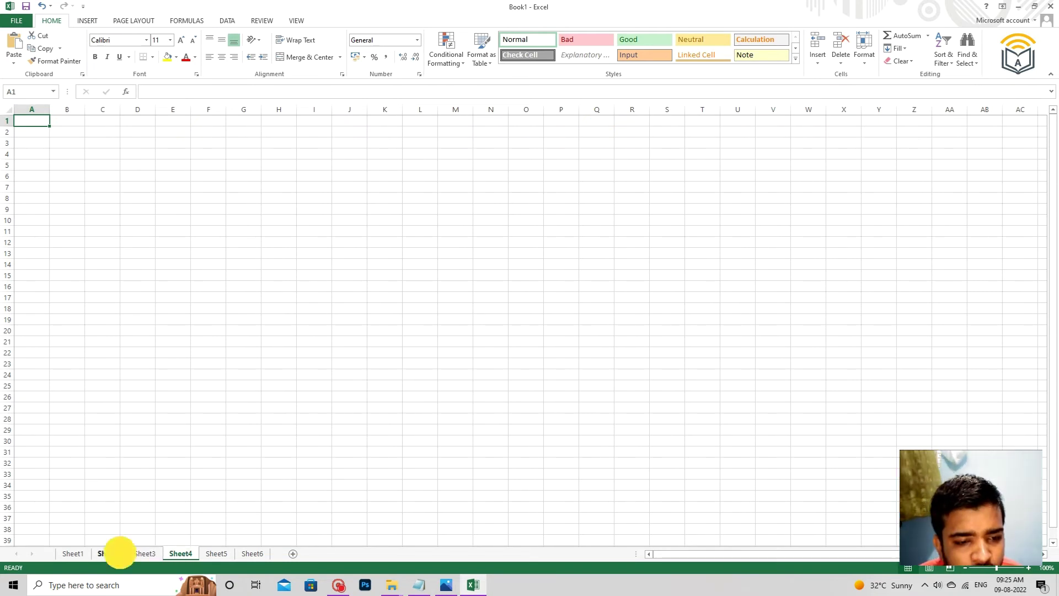
left_click(117, 554)
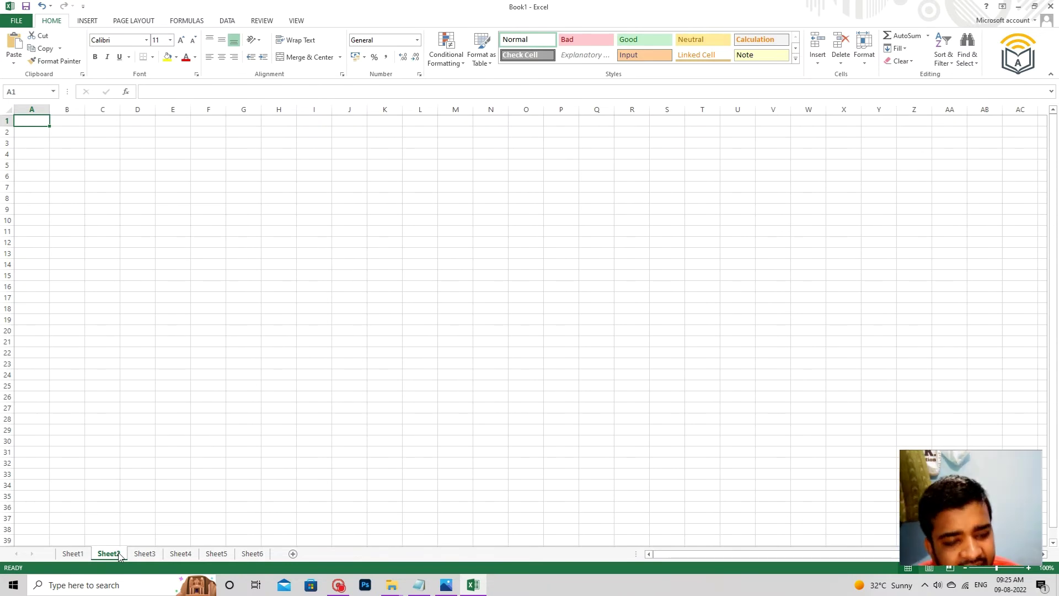
key("alt+Tab")
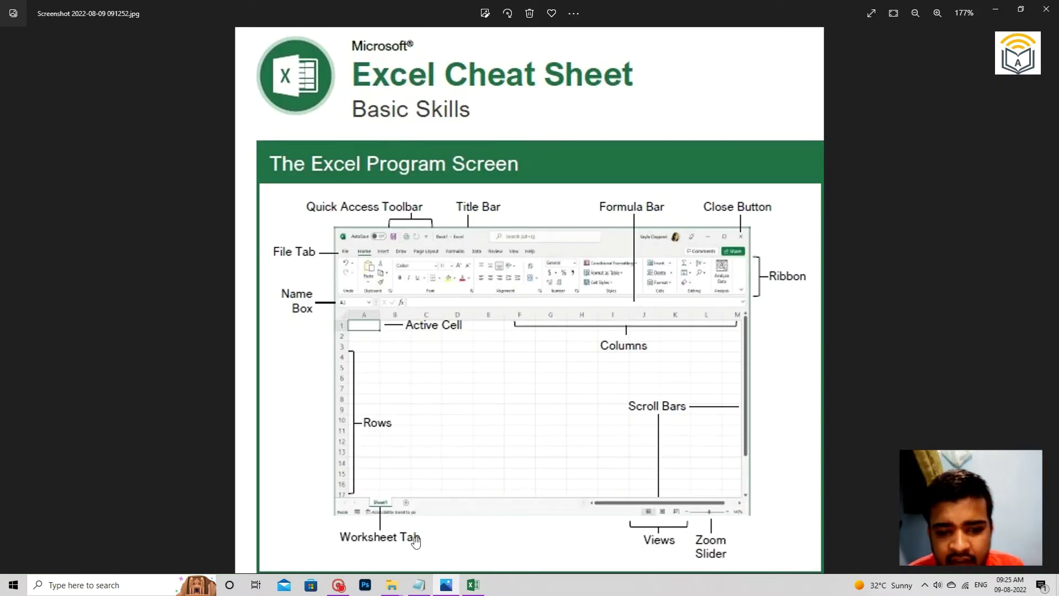
Cycle Sheet2 repeatedly through Page Layout, Page Break Preview and Normal views
key("alt+Tab")
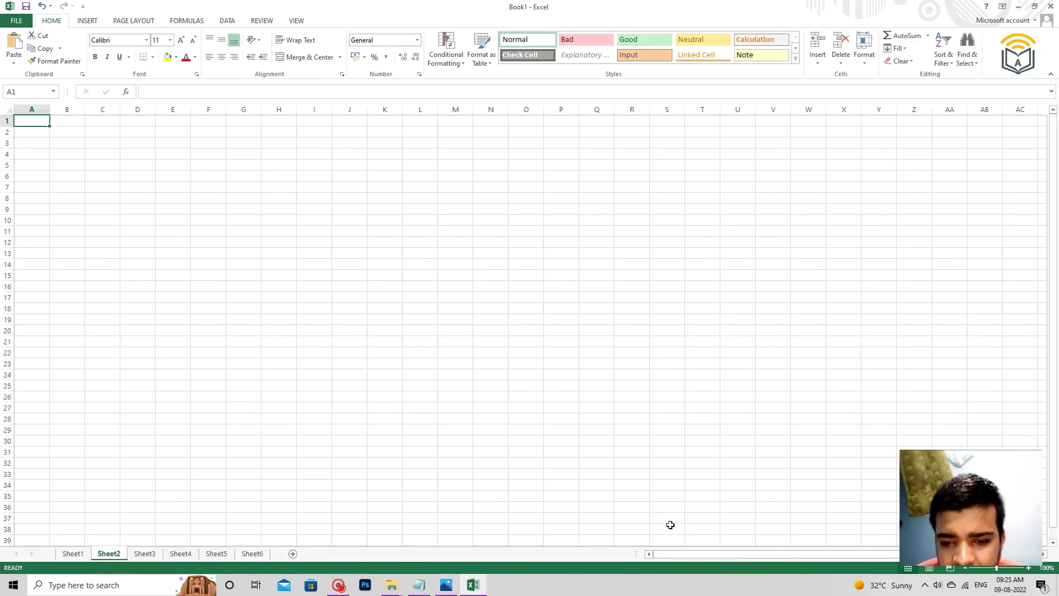
key("alt+Tab")
key("alt+Tab")
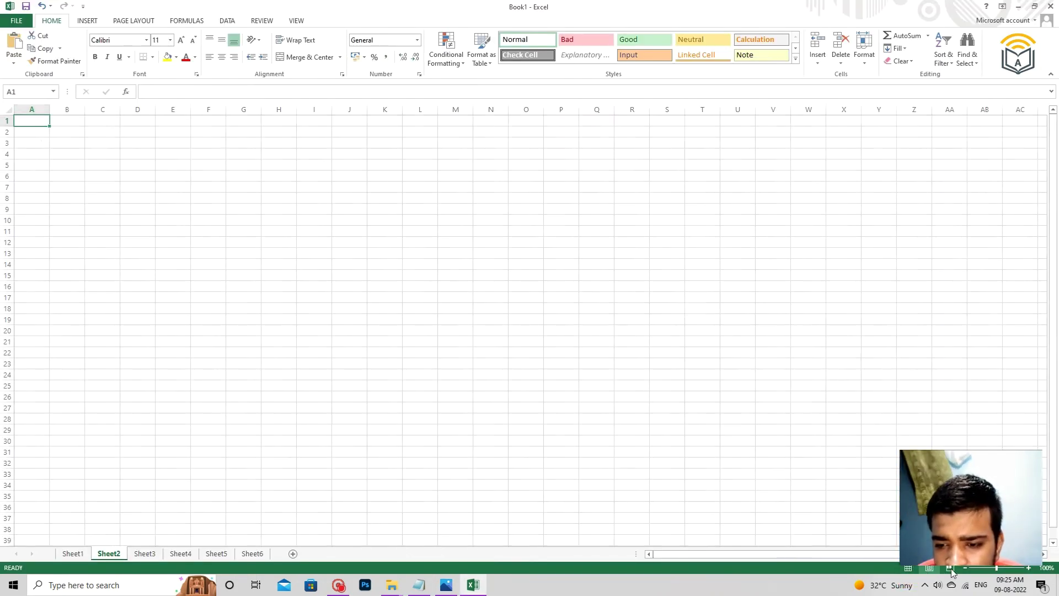
left_click(929, 568)
left_click(949, 567)
left_click(929, 567)
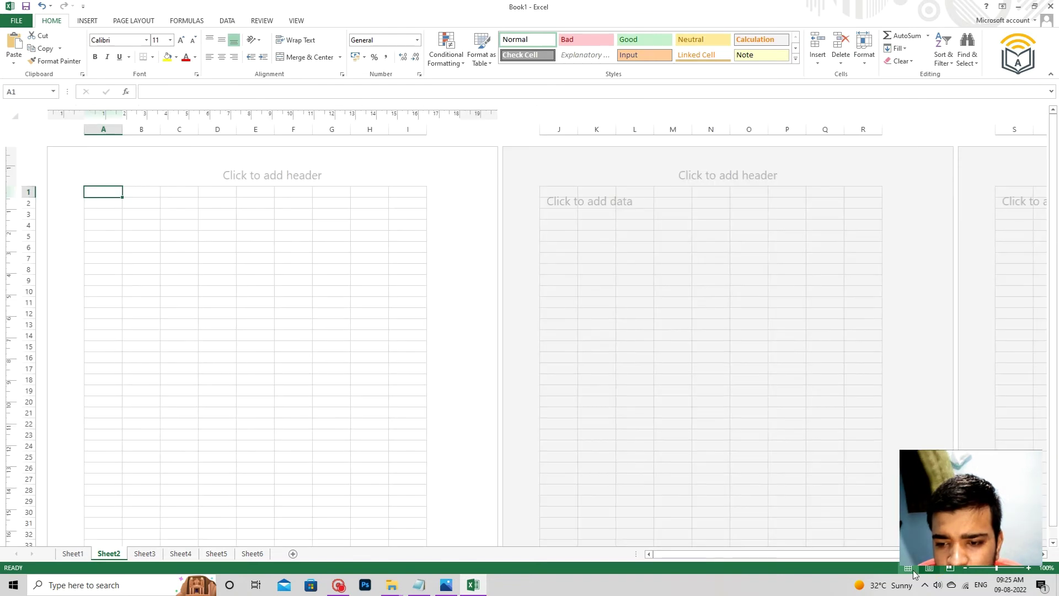
left_click(907, 568)
left_click(930, 567)
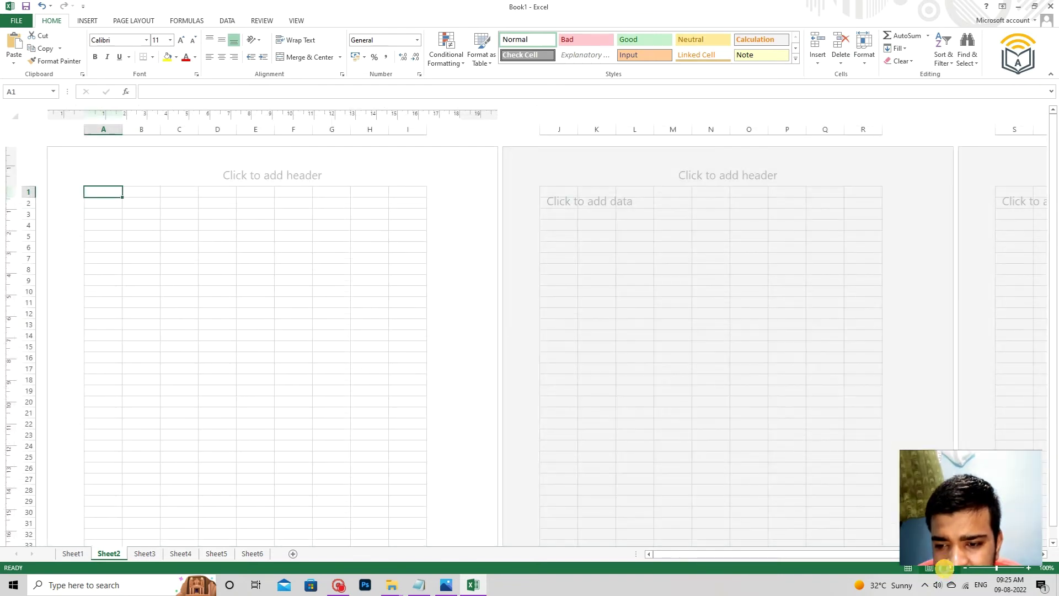
left_click(949, 567)
left_click(928, 568)
left_click(907, 568)
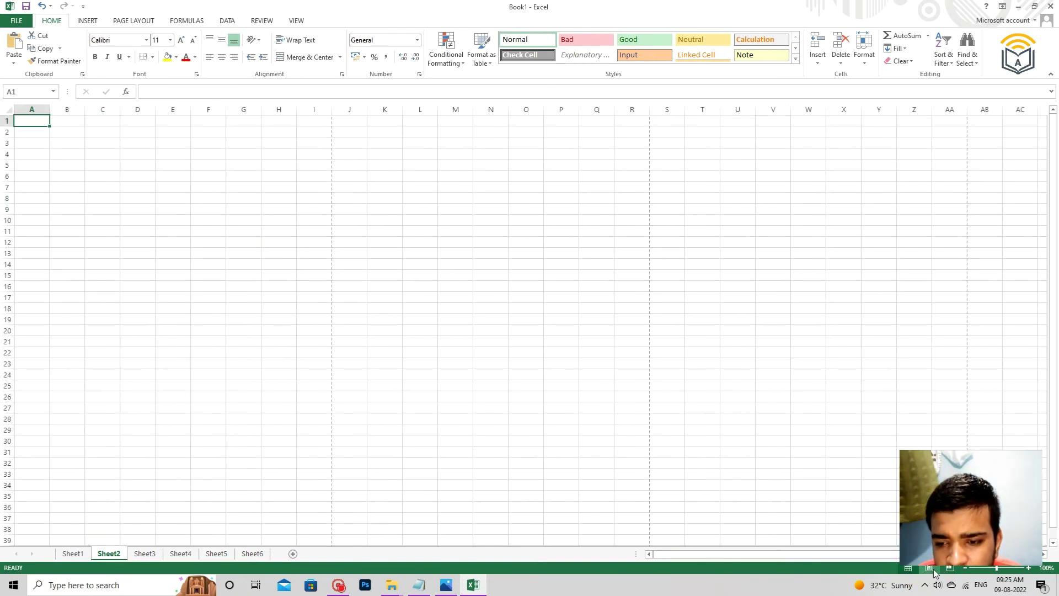
left_click(928, 567)
left_click(949, 568)
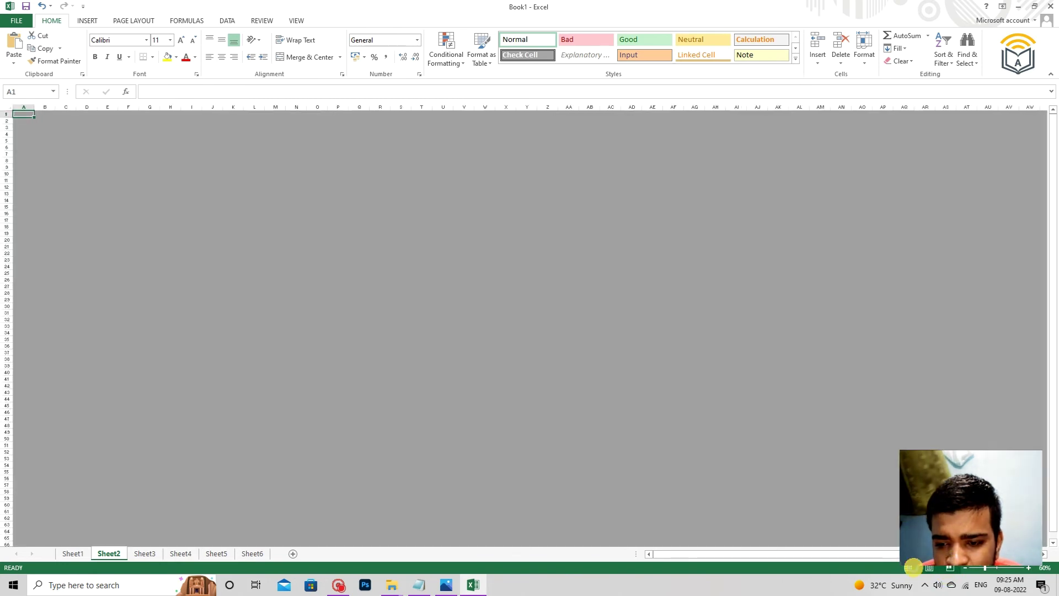
left_click(929, 567)
left_click(908, 568)
After checking the cheat sheet, set Sheet2 to Page Break Preview and scroll through it
key("alt+Tab")
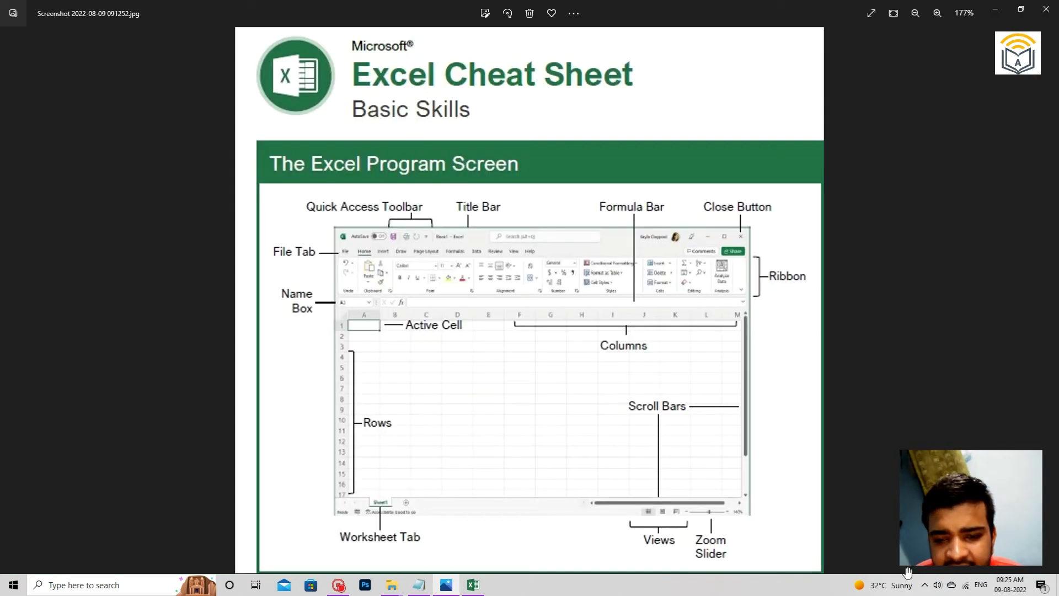
key("alt+Tab")
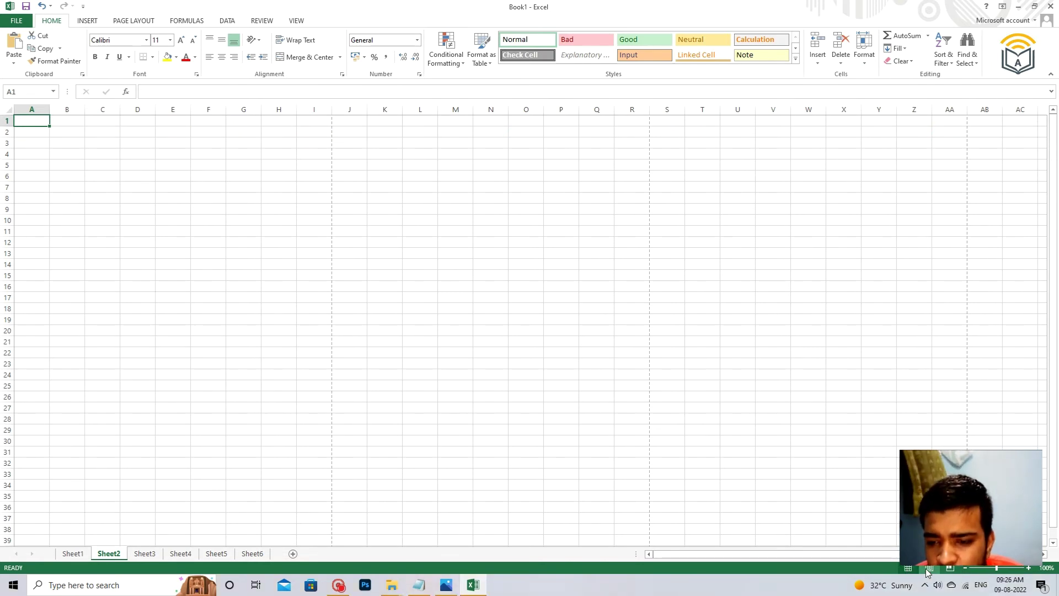
left_click(929, 569)
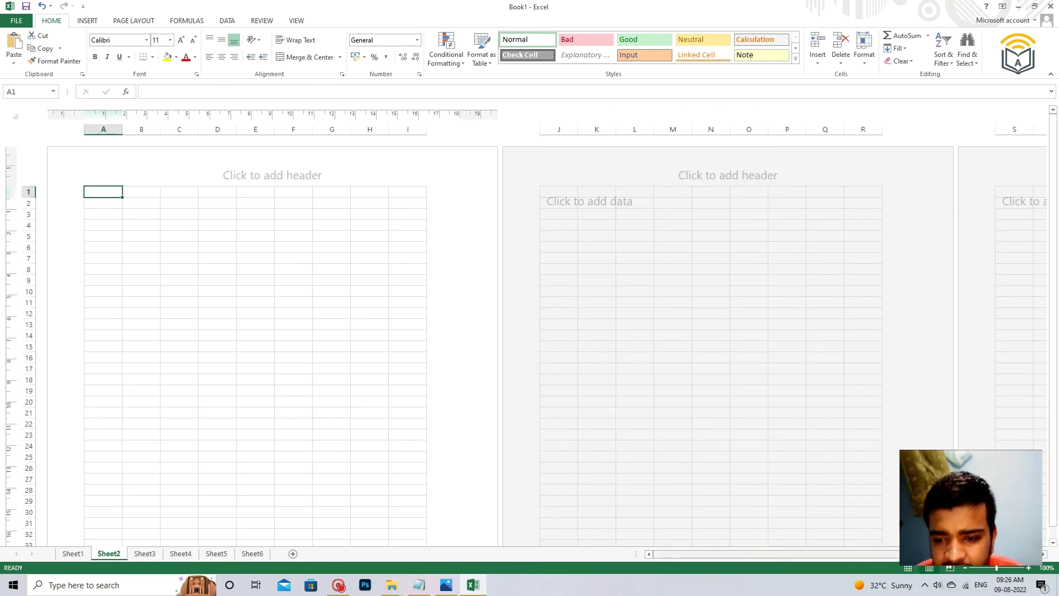
left_click(949, 569)
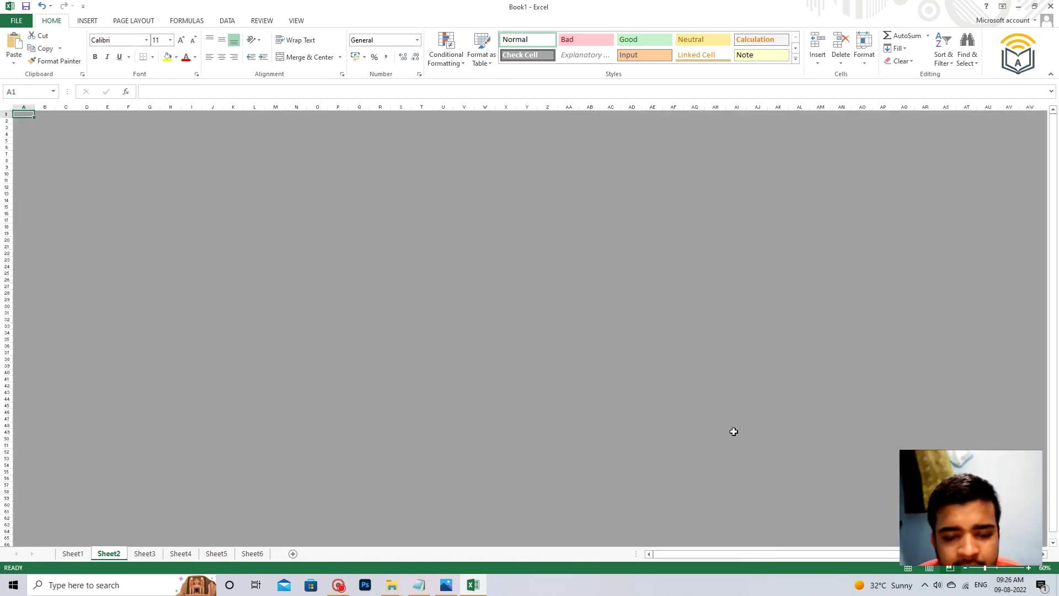
scroll(489, 274, "down", 8)
scroll(490, 281, "up", 9)
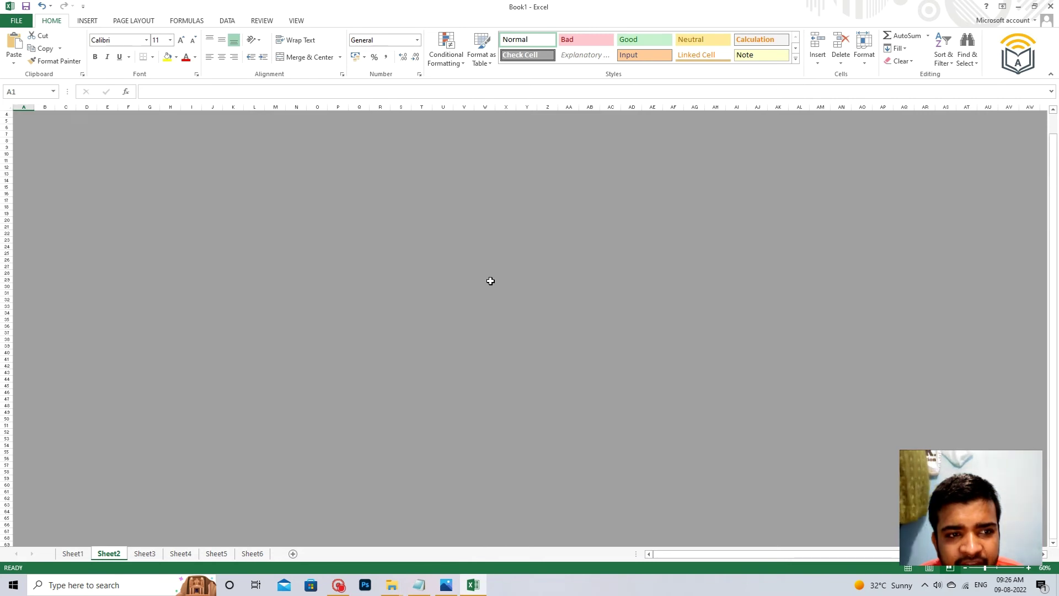
scroll(490, 281, "down", 5)
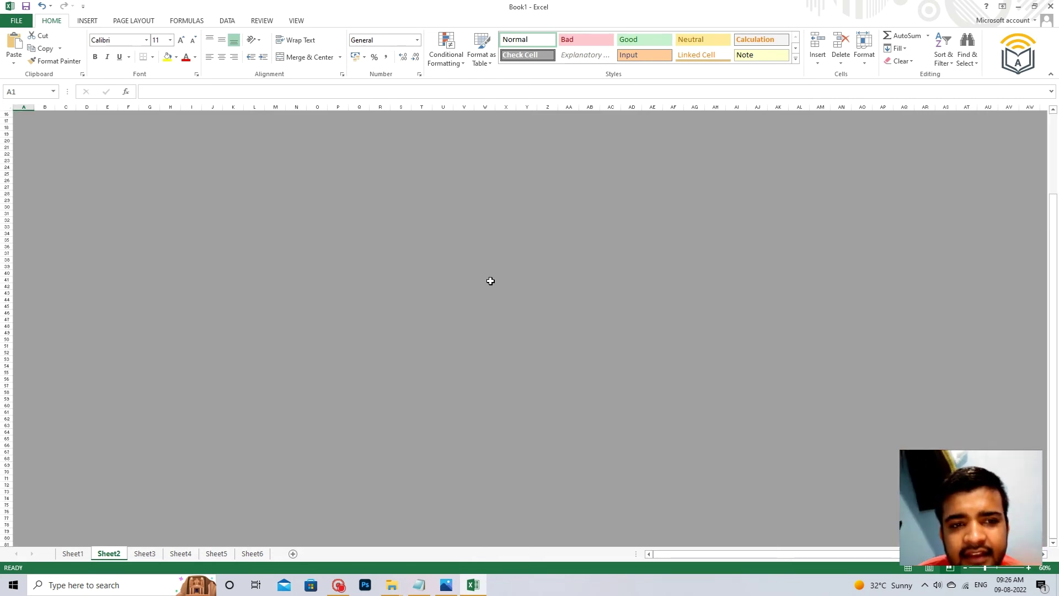
scroll(490, 280, "down", 2)
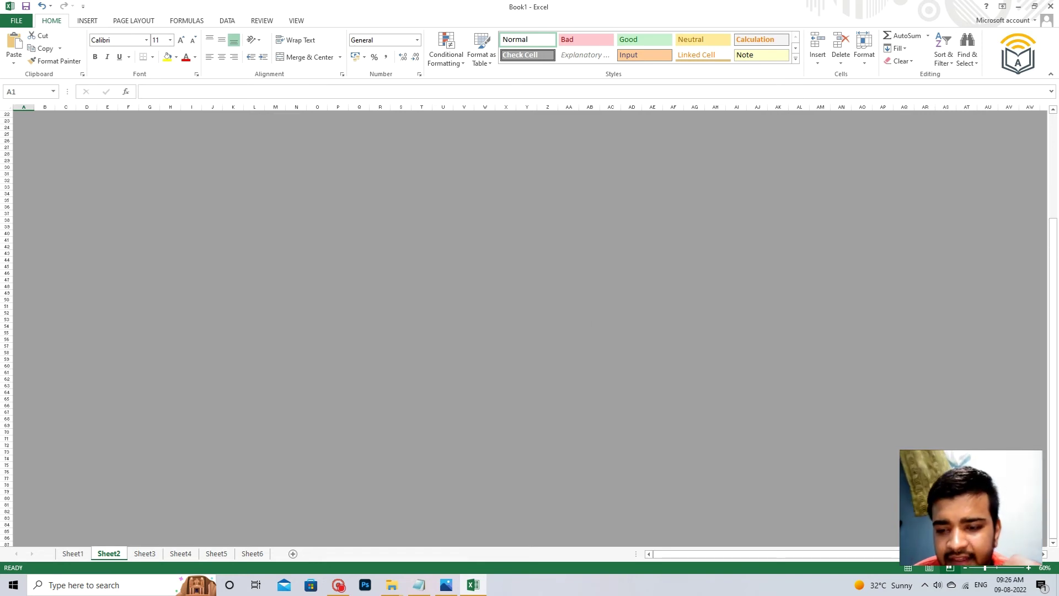
Adjust Sheet2's status-bar zoom back and forth, finishing zoomed in to about 274%
mouse_move(986, 571)
left_mouse_down()
mouse_move(1010, 567)
mouse_move(976, 568)
left_mouse_up()
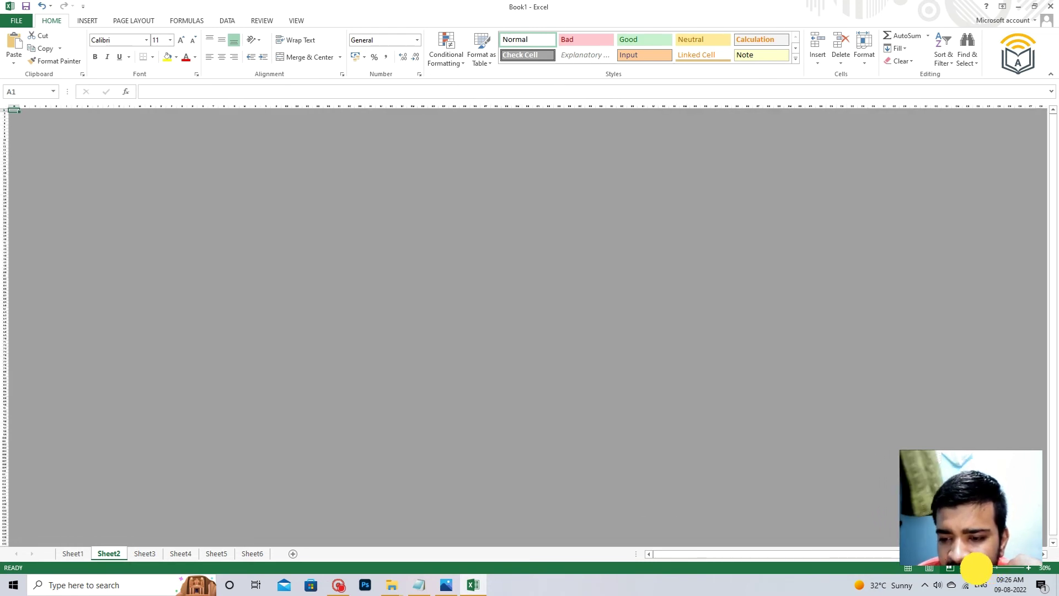
left_click_drag(976, 566, 977, 568)
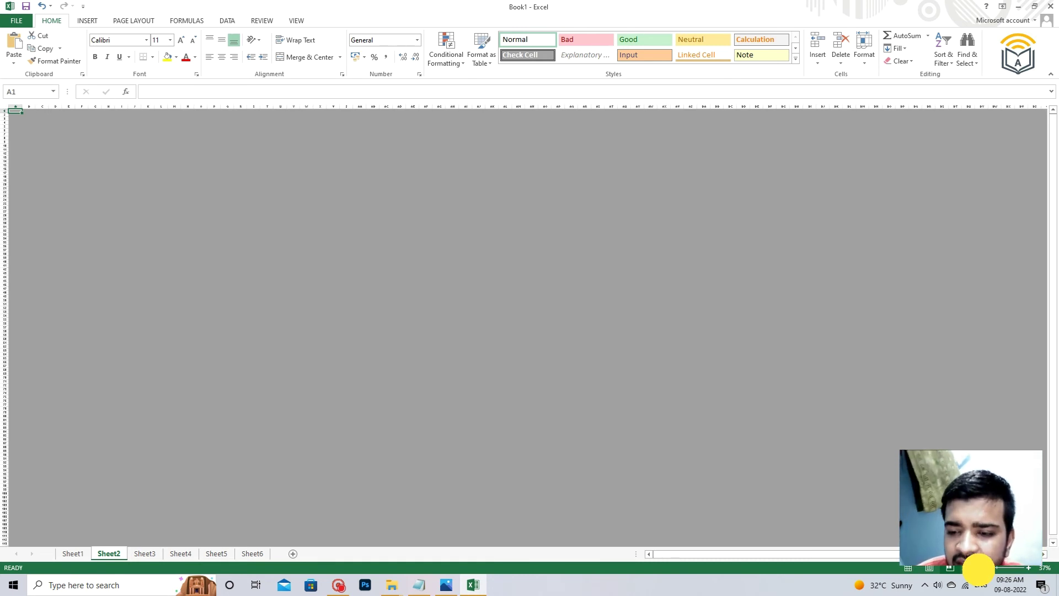
mouse_move(978, 568)
left_mouse_down()
mouse_move(1007, 568)
mouse_move(987, 568)
left_mouse_up()
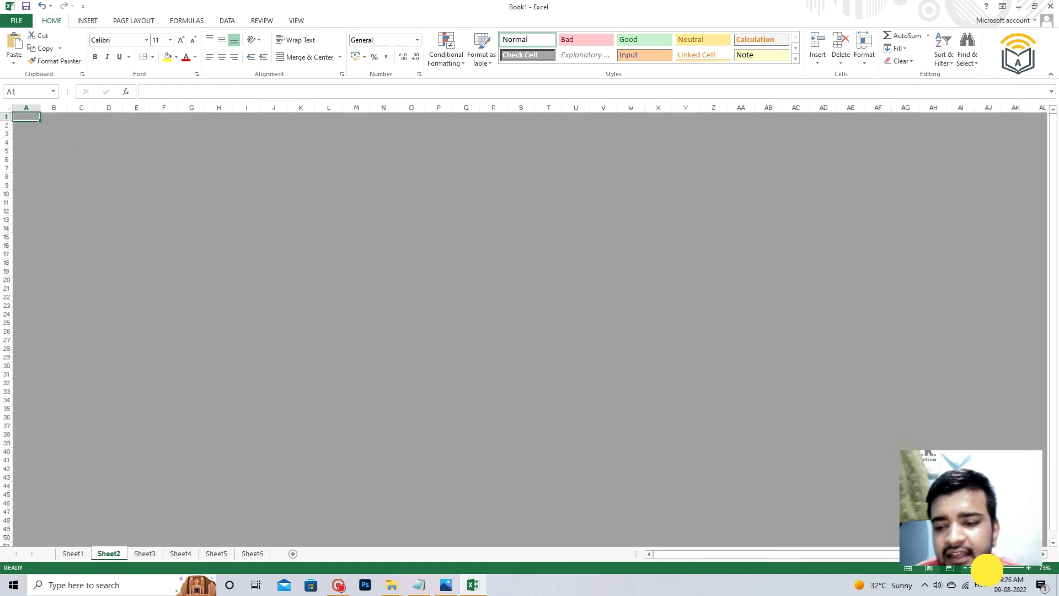
left_click_drag(987, 568, 999, 568)
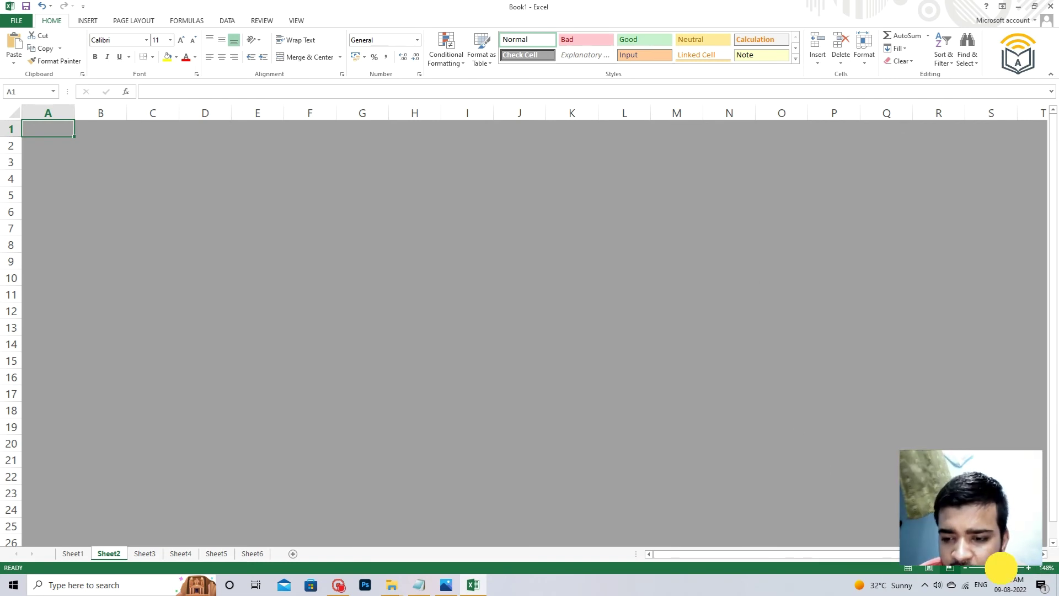
mouse_move(1000, 566)
left_mouse_down()
mouse_move(1013, 568)
mouse_move(983, 568)
mouse_move(1004, 568)
left_mouse_up()
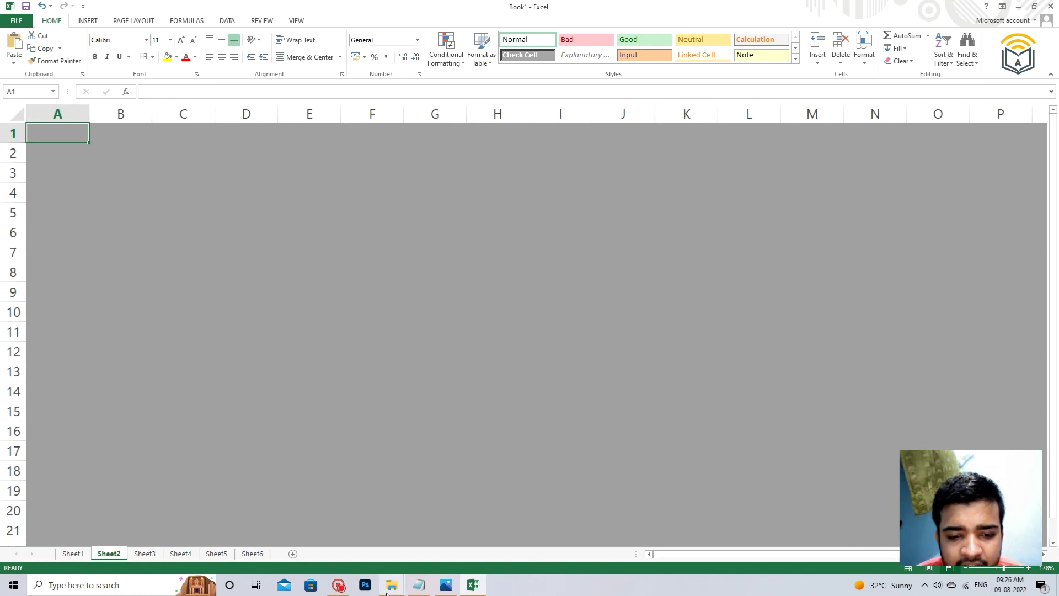
mouse_move(419, 585)
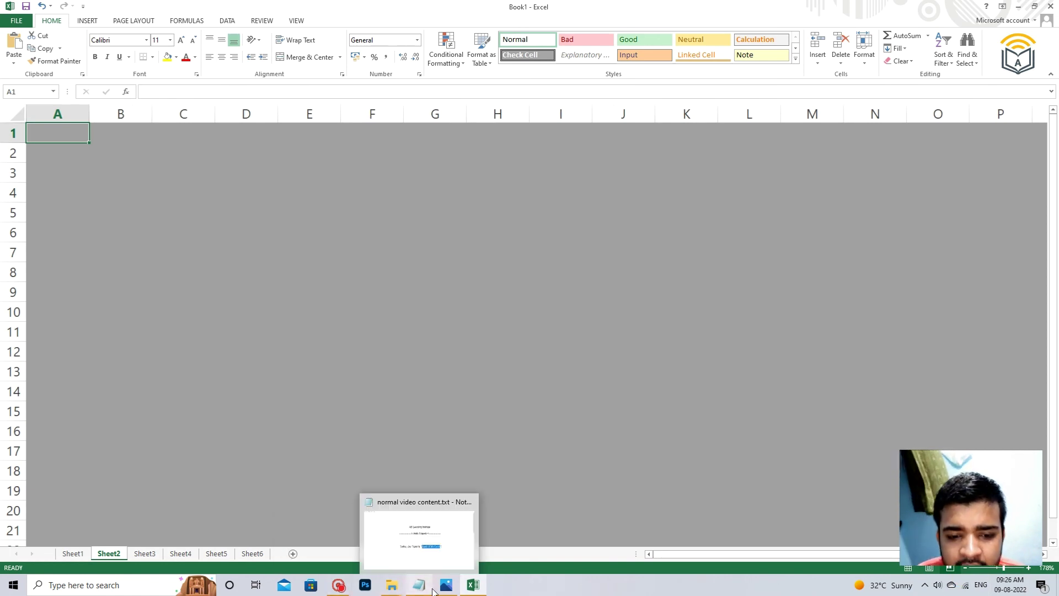
left_click(445, 585)
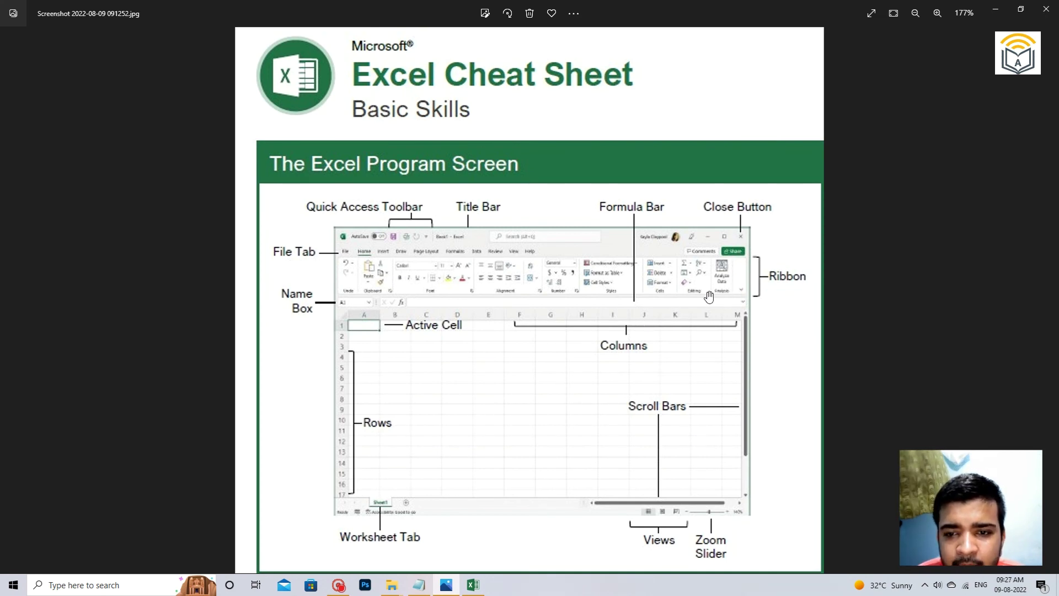
left_click(472, 586)
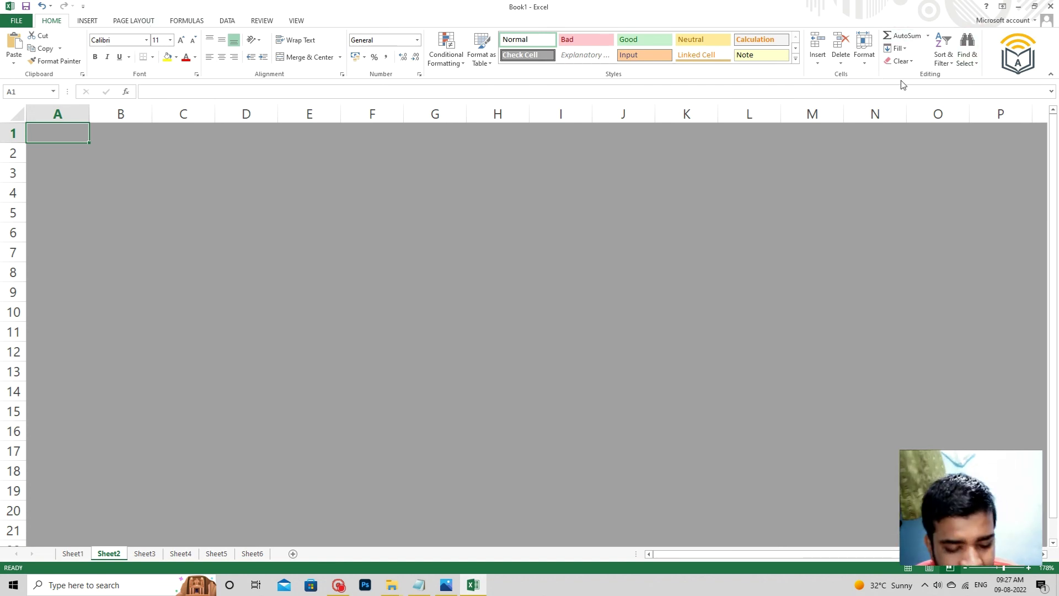
key("alt+Tab")
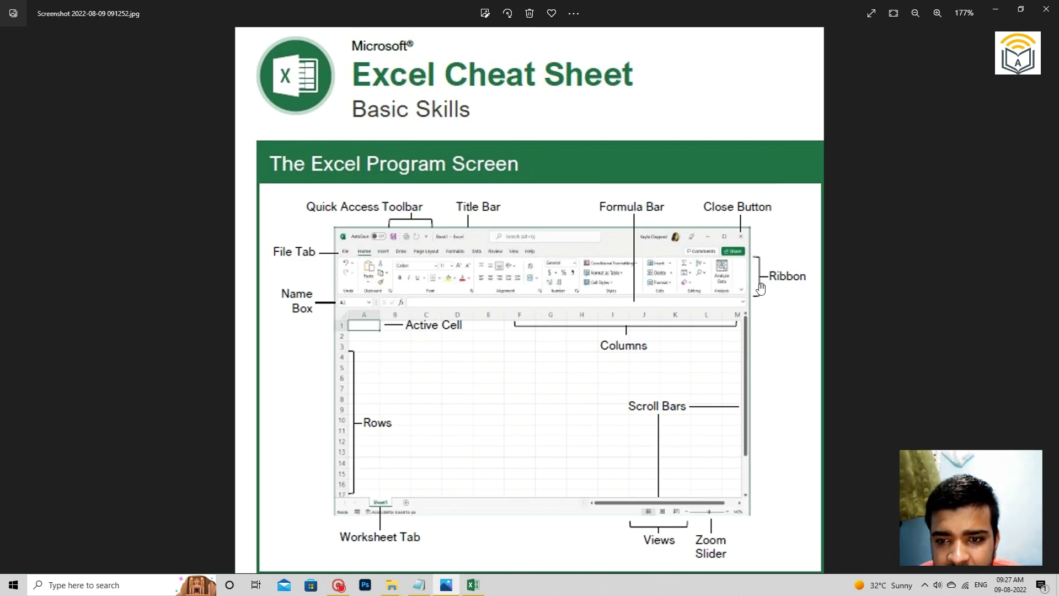
key("alt+Tab")
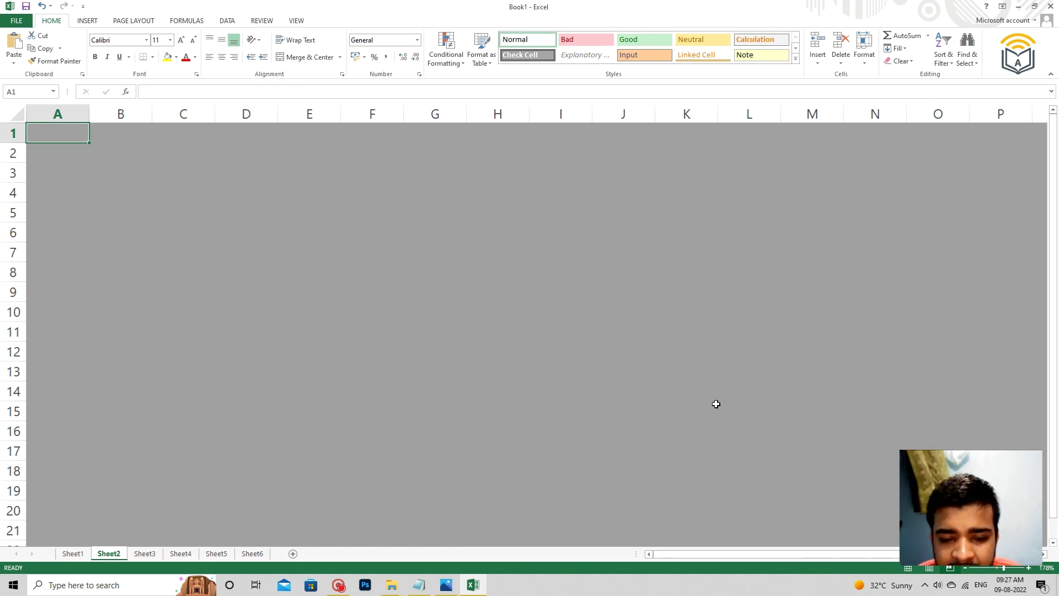
left_click(340, 587)
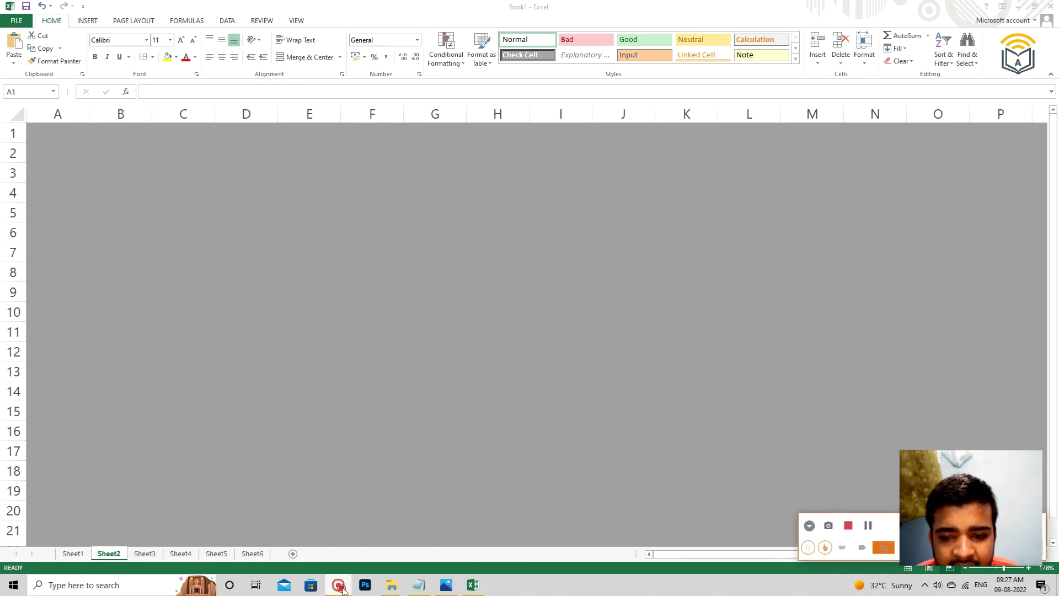